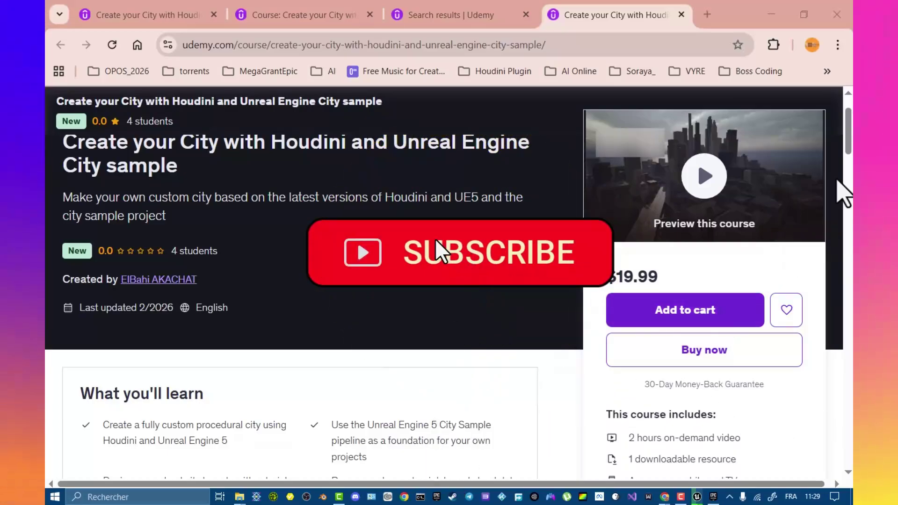
- Review the course content on the Udemy page and expand Section 2: Houdini to read its lectures
scroll(436, 242, down, 10)
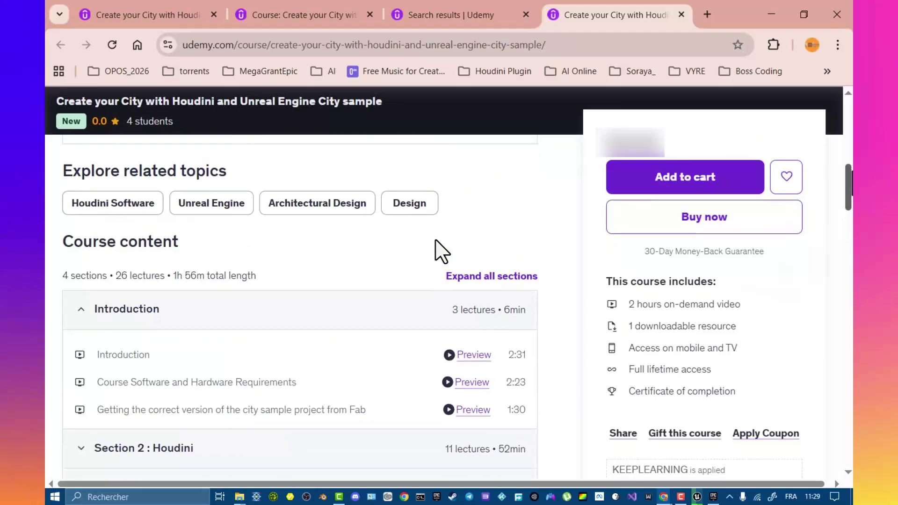
scroll(441, 252, down, 3)
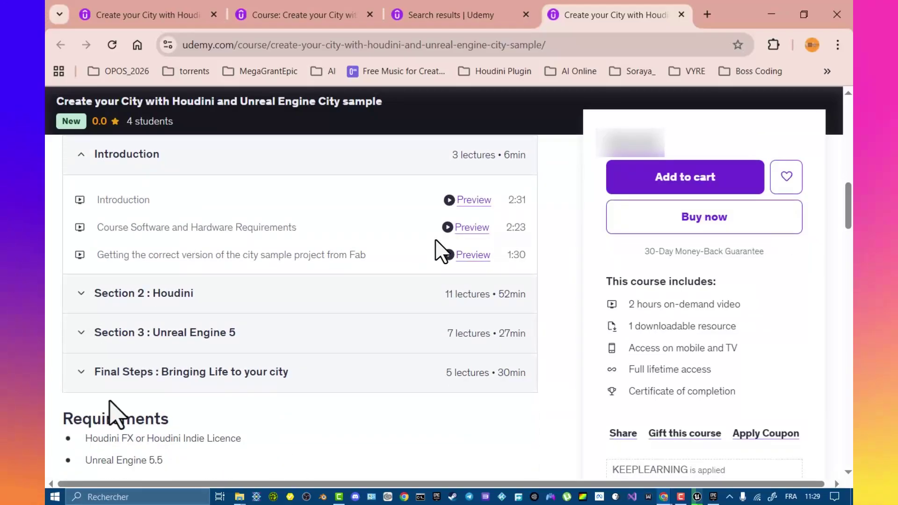
click(173, 295)
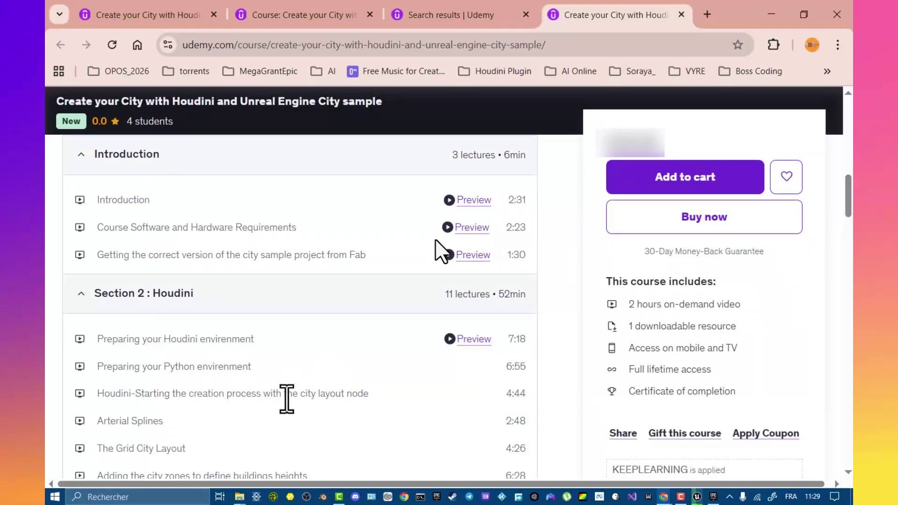
scroll(441, 252, up, 6)
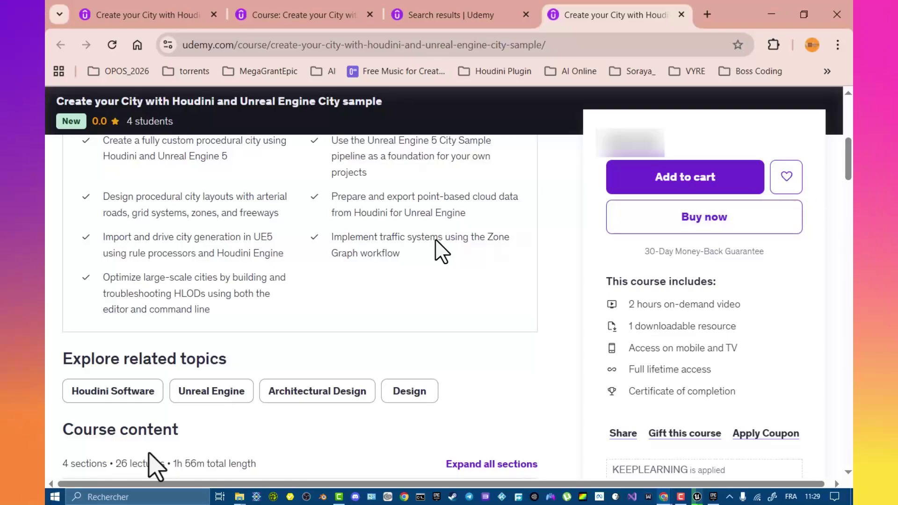
drag(848, 140, 852, 173)
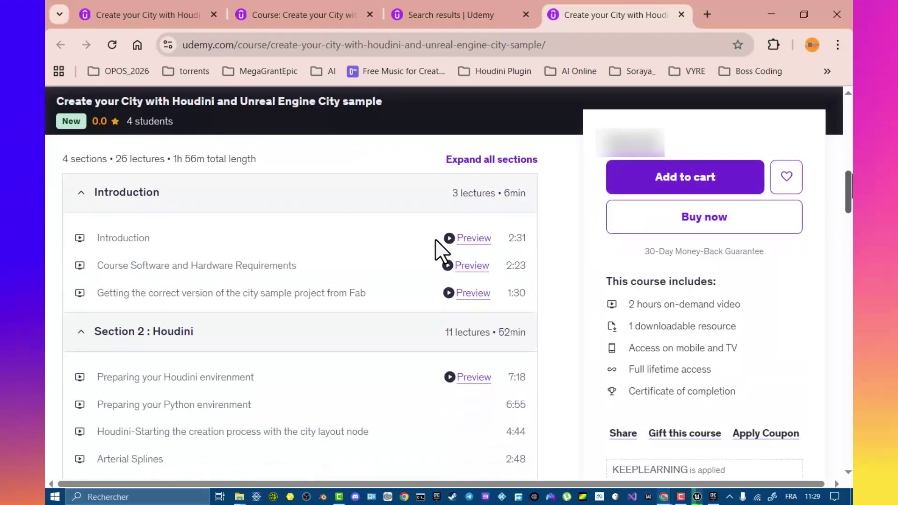
scroll(442, 252, down, 8)
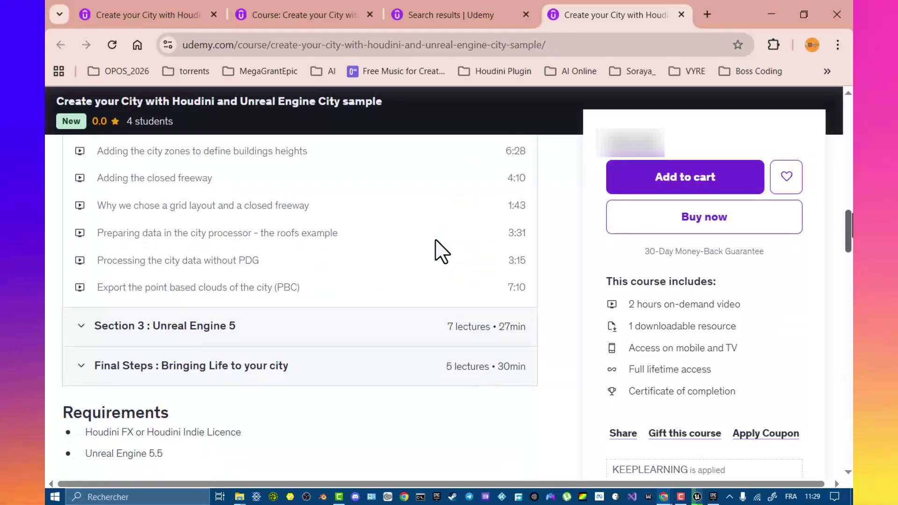
- Expand Section 3: Unreal Engine 5 and Final Steps: Bringing Life to your city to read their lectures
click(235, 327)
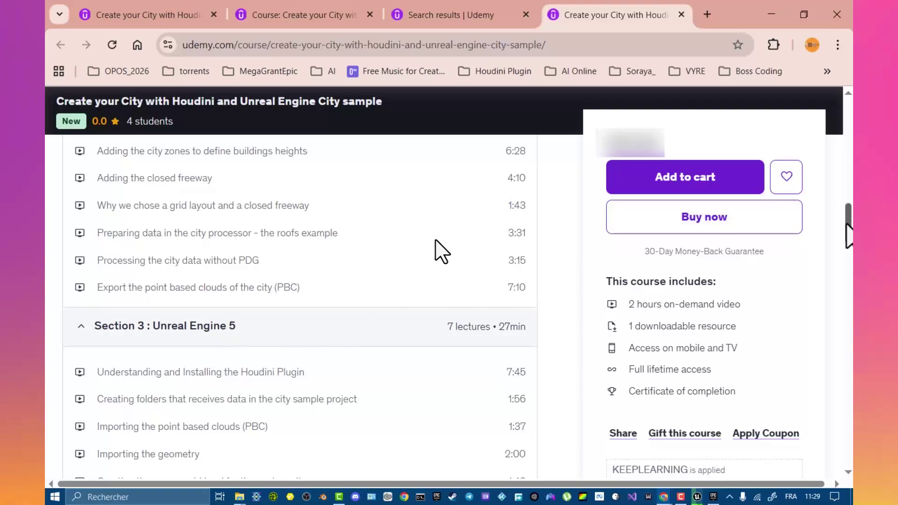
scroll(441, 248, down, 3)
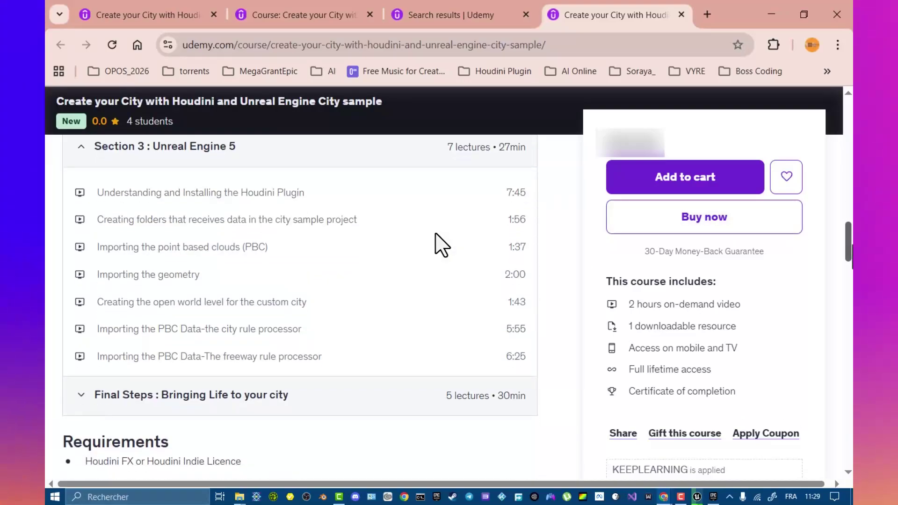
scroll(442, 244, down, 1)
scroll(441, 244, down, 1)
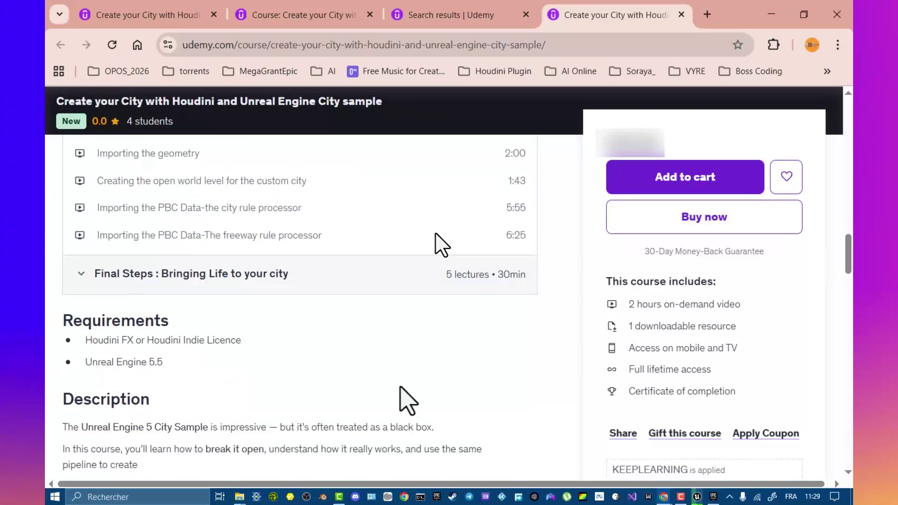
click(151, 279)
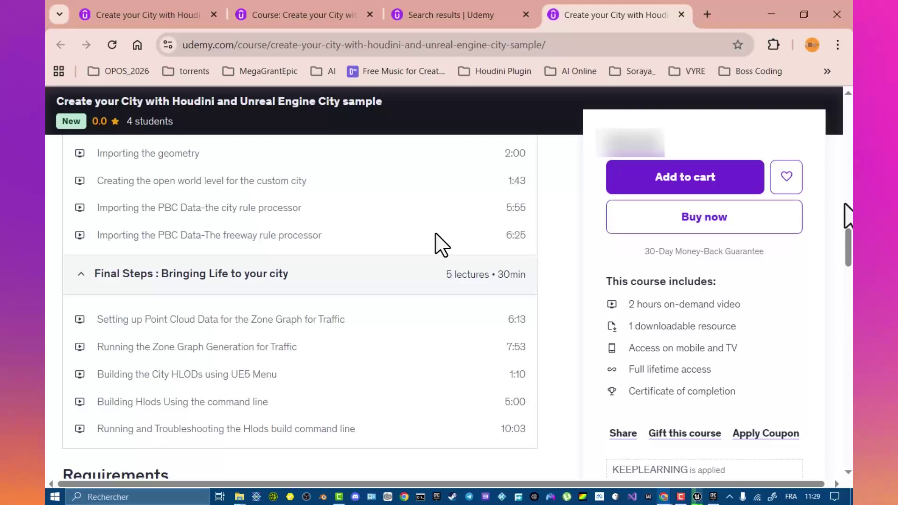
scroll(442, 245, down, 2)
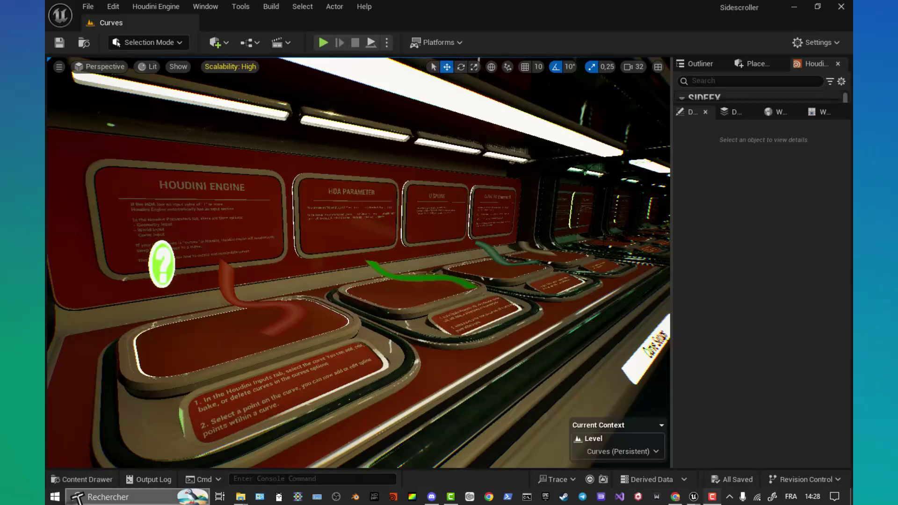
click(93, 484)
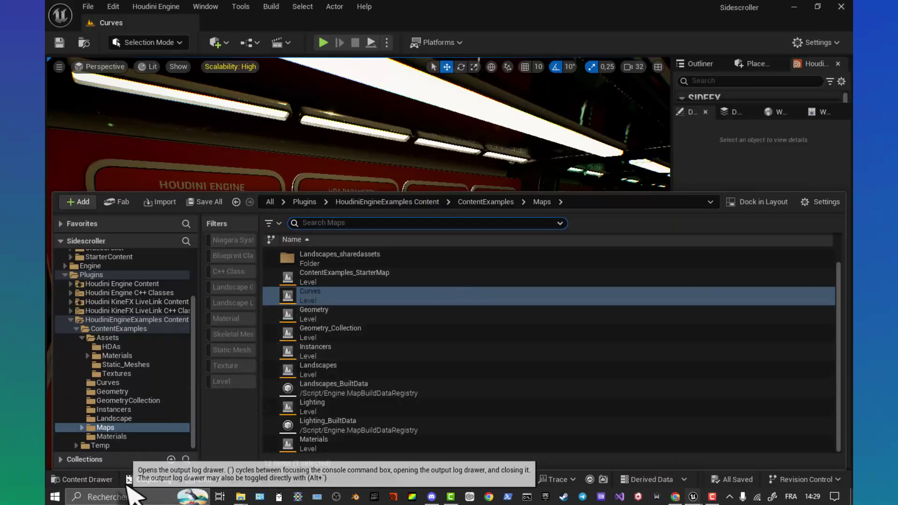
click(98, 483)
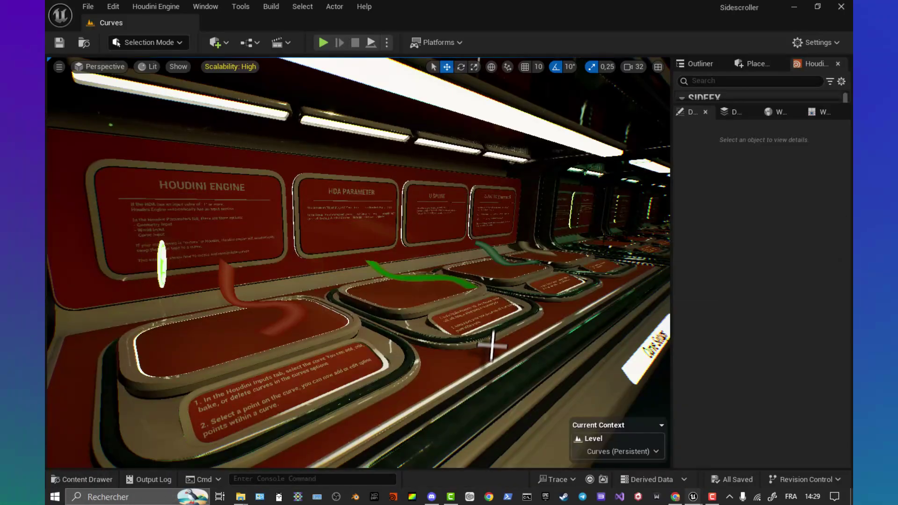
drag(492, 346, 261, 394)
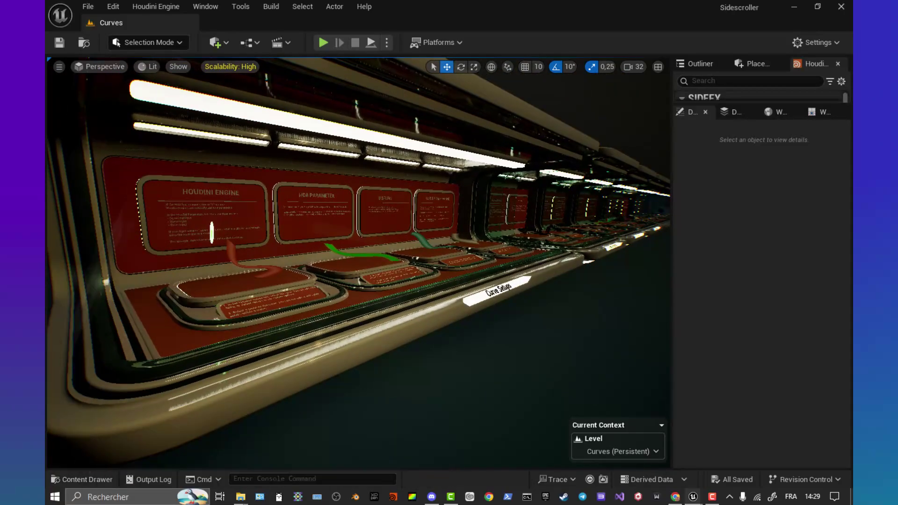
click(157, 11)
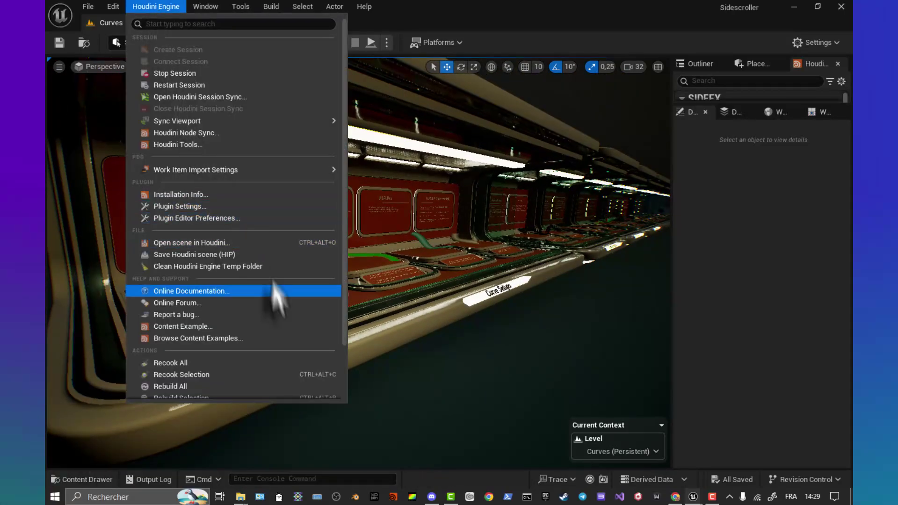
click(253, 84)
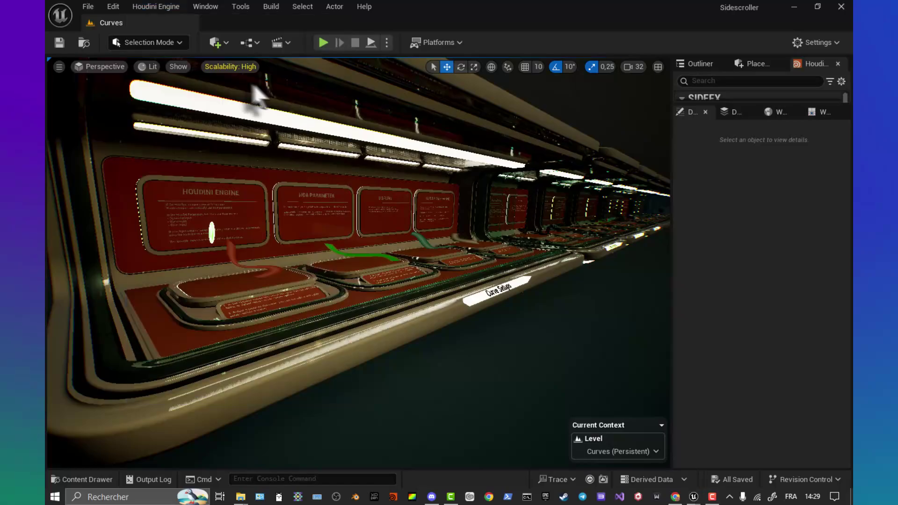
- Browse the Houdini Engine content examples and look through the levels in the Maps folder, from ContentExamples_StarterMap to Materials
click(163, 7)
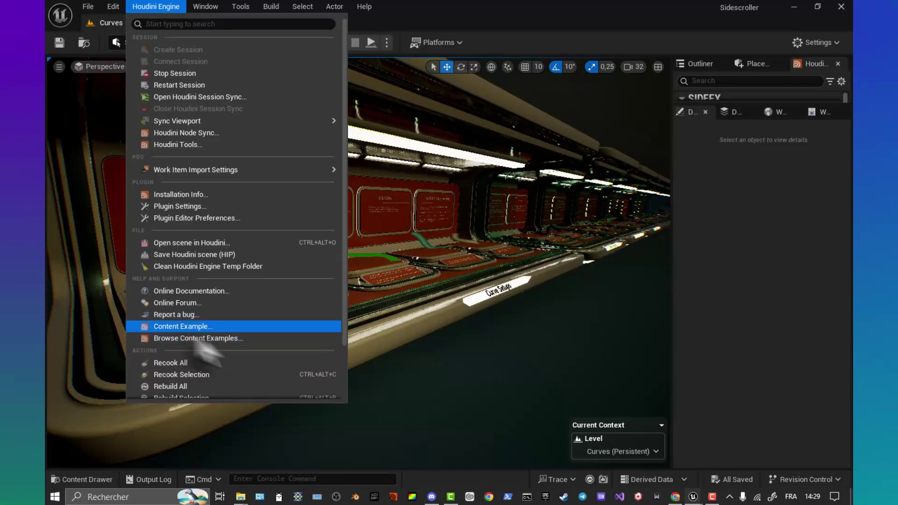
click(239, 339)
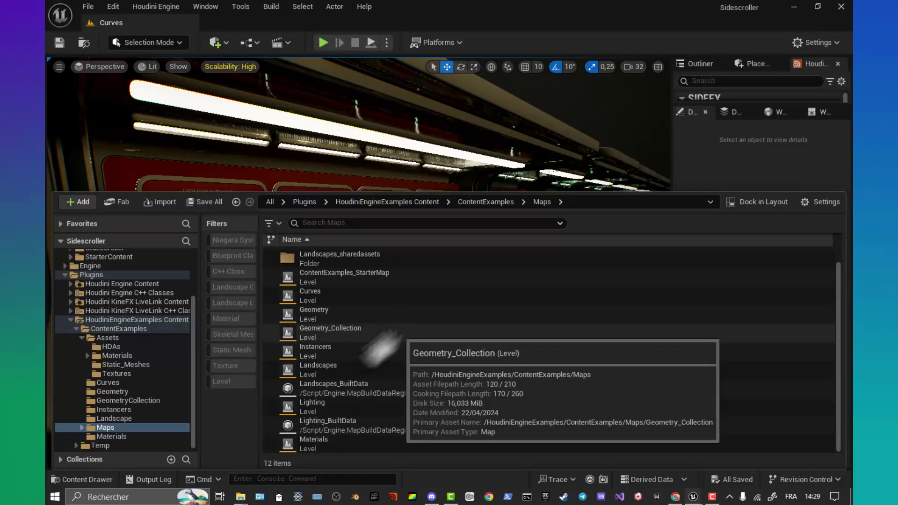
click(360, 276)
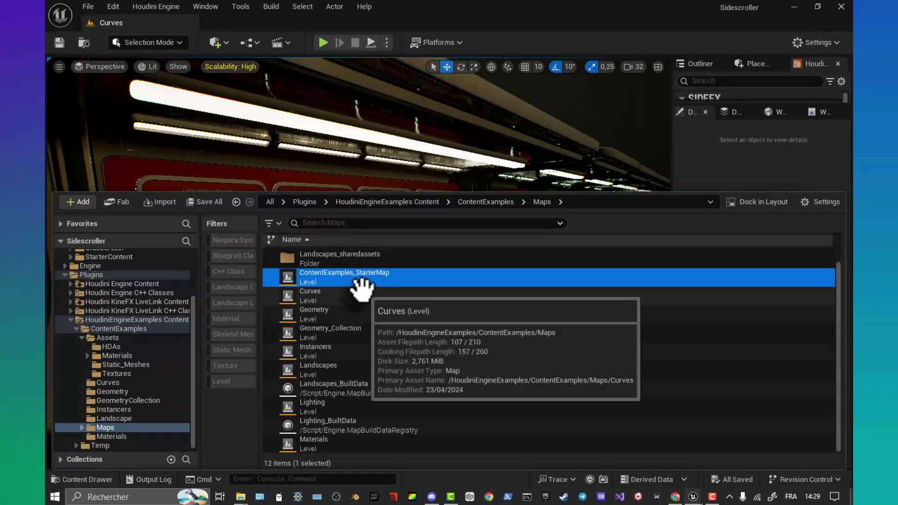
click(319, 294)
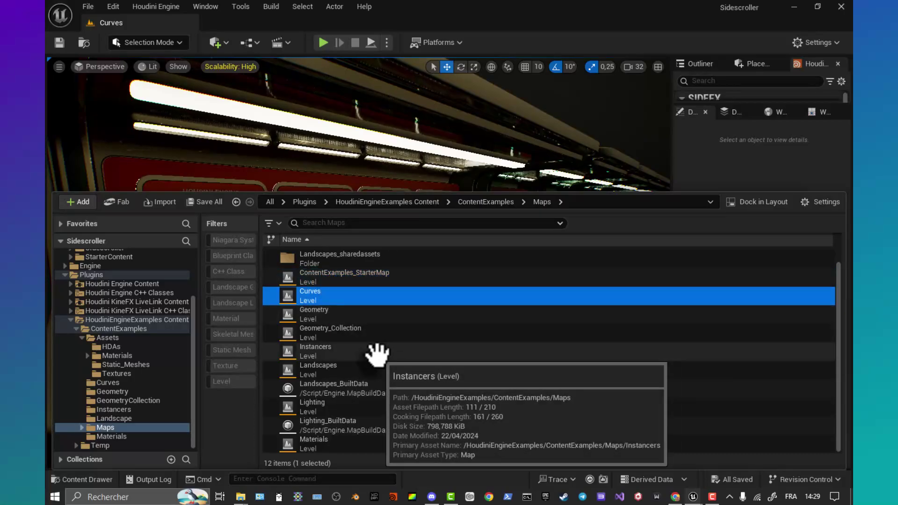
click(360, 314)
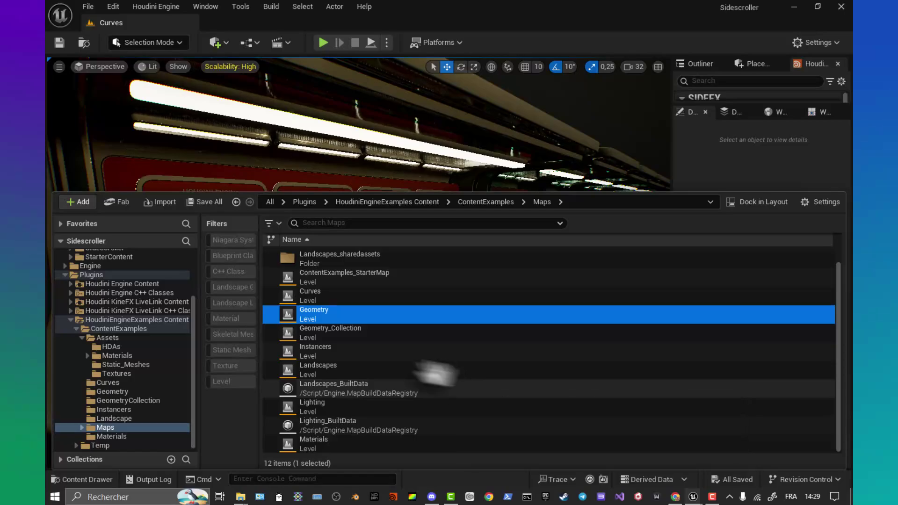
click(331, 334)
click(345, 353)
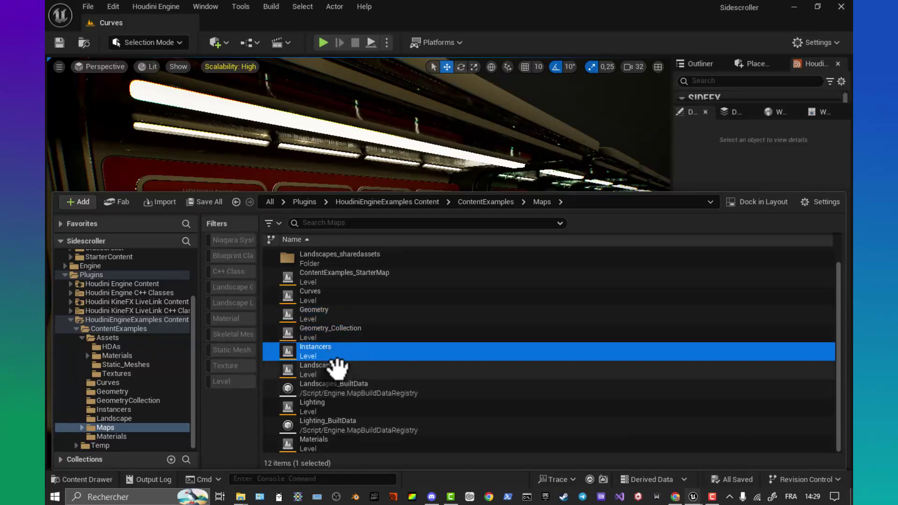
click(394, 367)
click(351, 405)
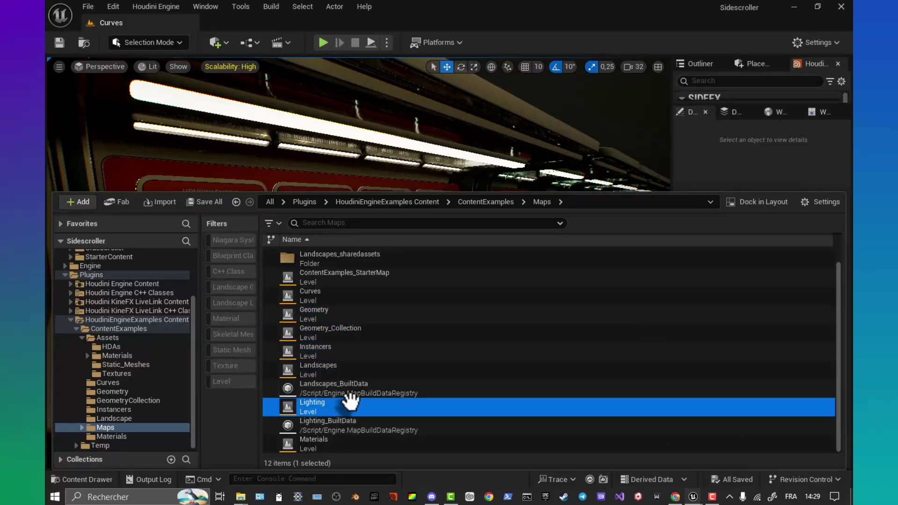
click(327, 440)
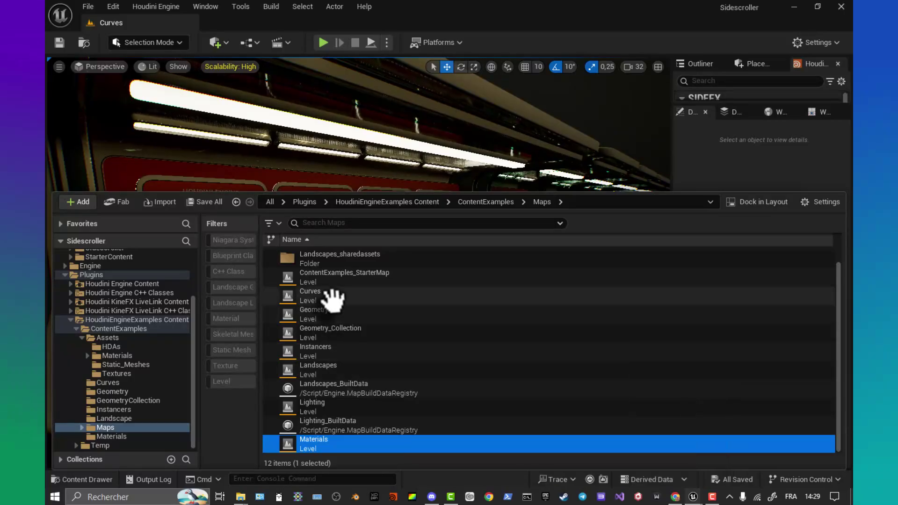
- Examine the Houdini Engine curve display and its instruction plate up close in the Curves level
click(437, 170)
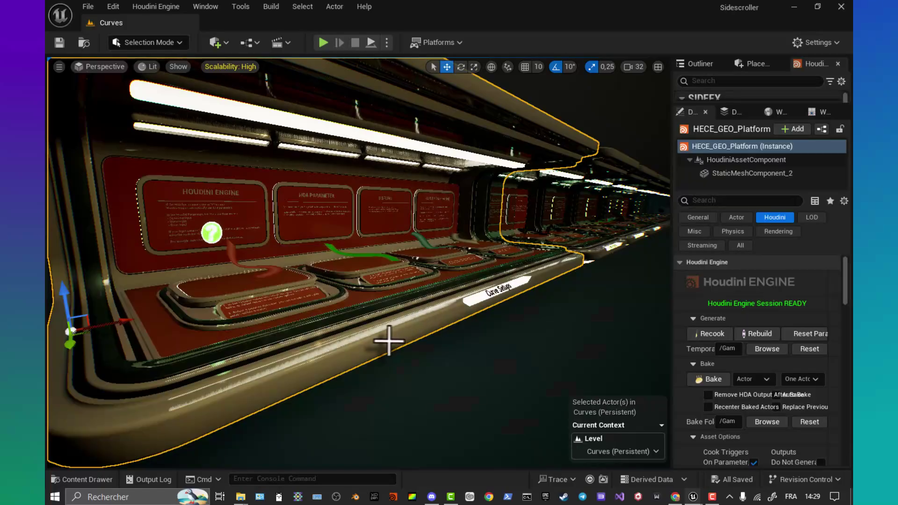
drag(389, 342, 323, 322)
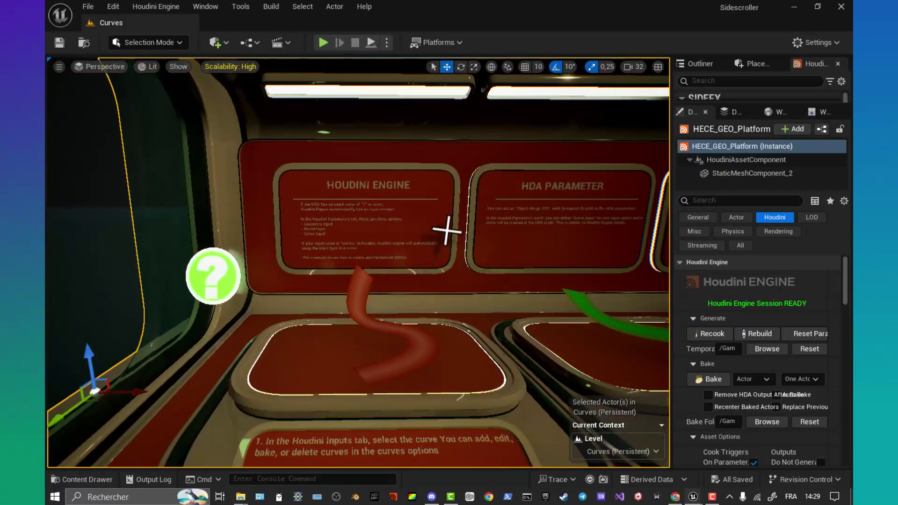
drag(445, 233, 442, 280)
drag(441, 242, 440, 276)
drag(423, 311, 423, 332)
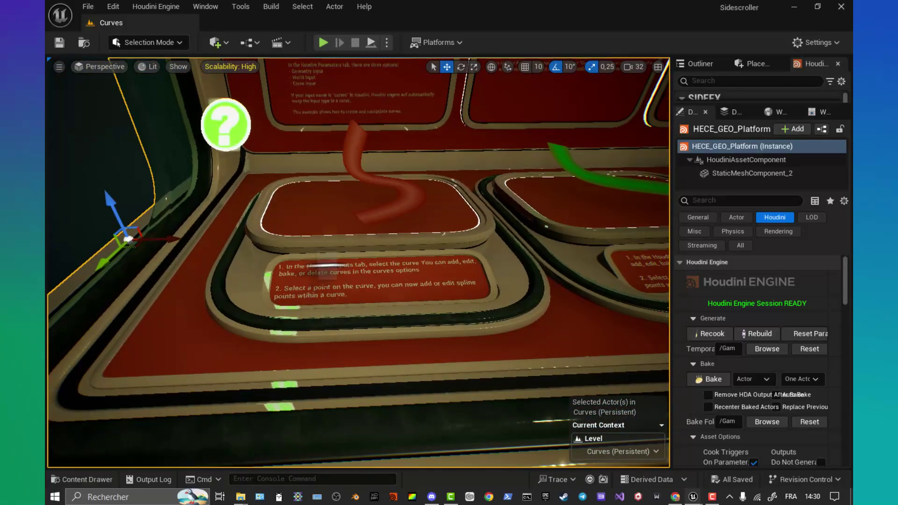
drag(373, 320, 337, 266)
- Select the red curve on the Houdini Engine display and examine its Houdini parameters and inputs
click(263, 217)
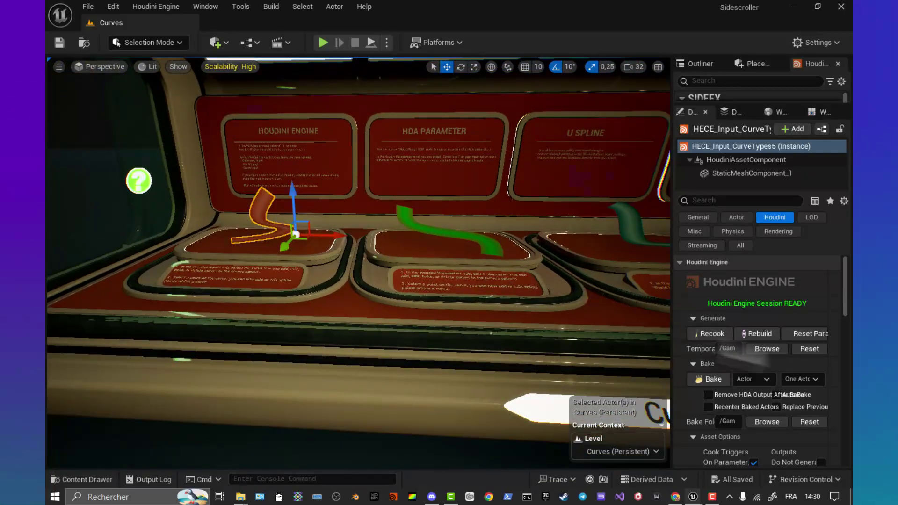
drag(670, 222, 553, 223)
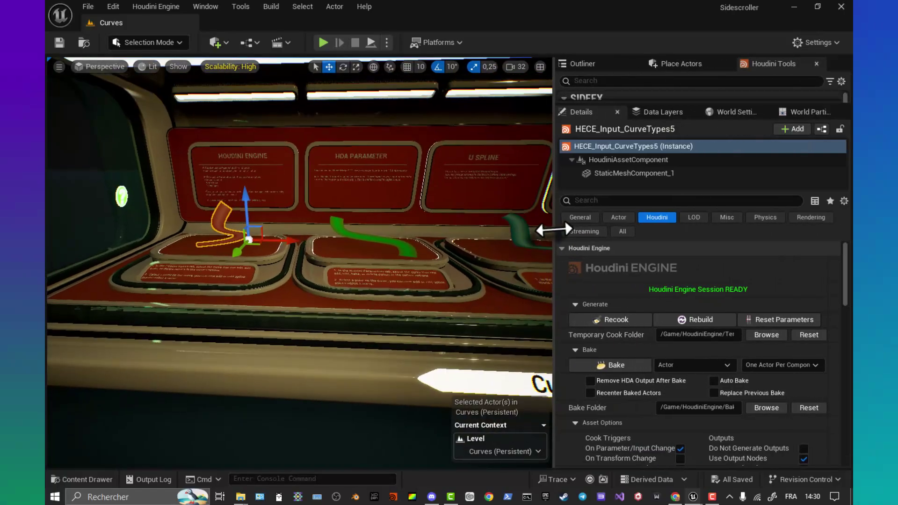
scroll(721, 314, down, 10)
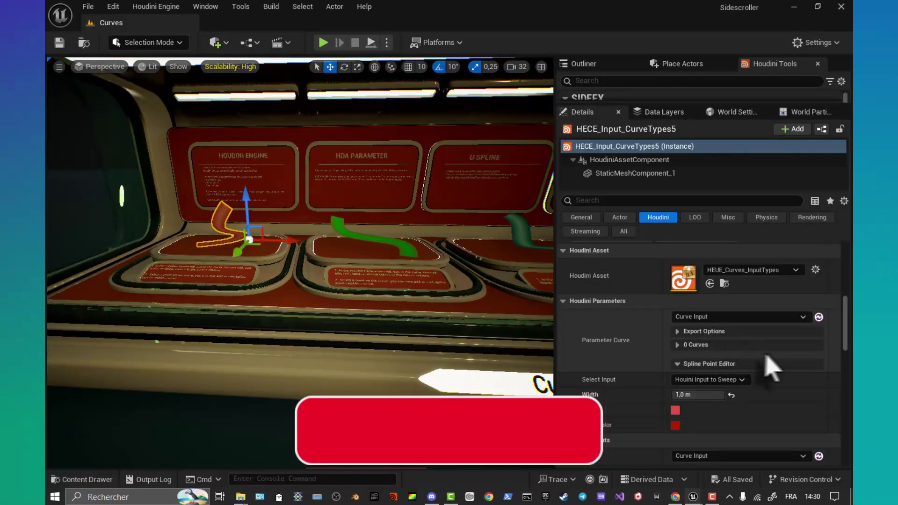
scroll(770, 362, down, 2)
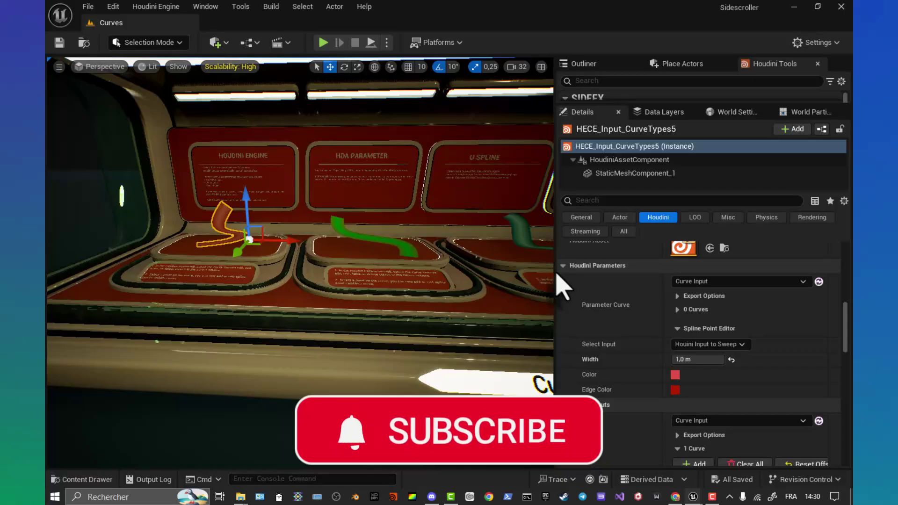
drag(556, 270, 732, 276)
- Examine the neighbouring HDA Parameter, U Spline and Curve 1.0 displays along the Curve Setups platform
key(s)
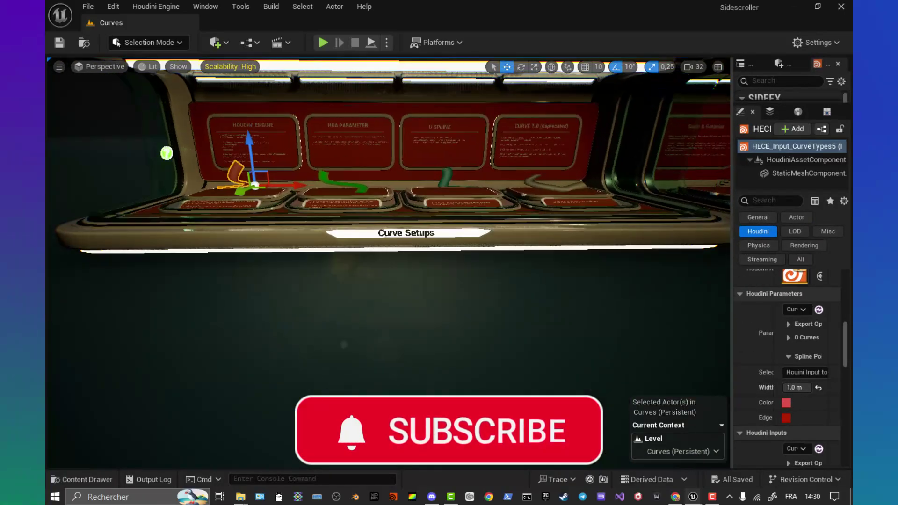
key(w)
key(w)
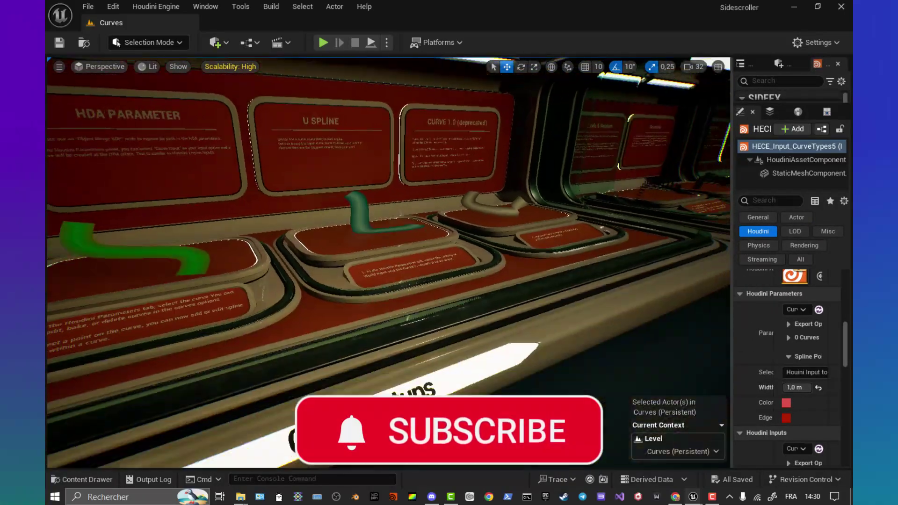
key(s)
key(w)
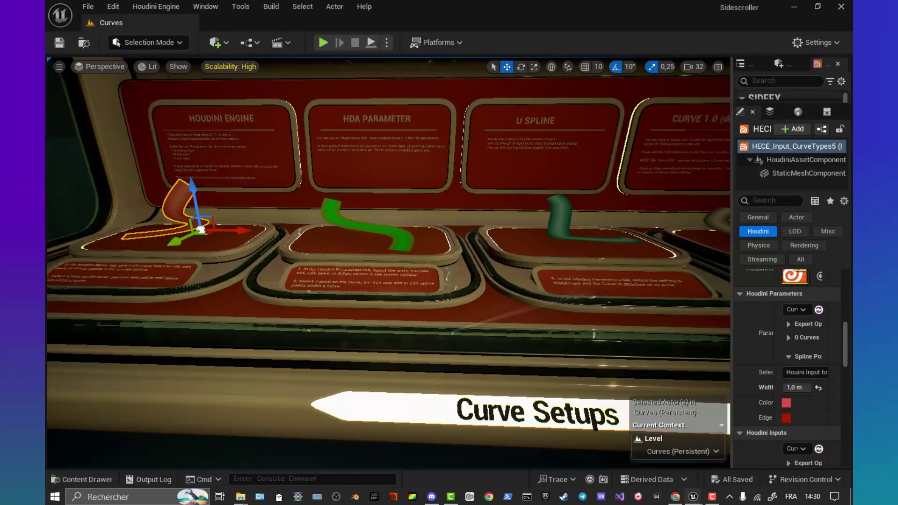
click(154, 6)
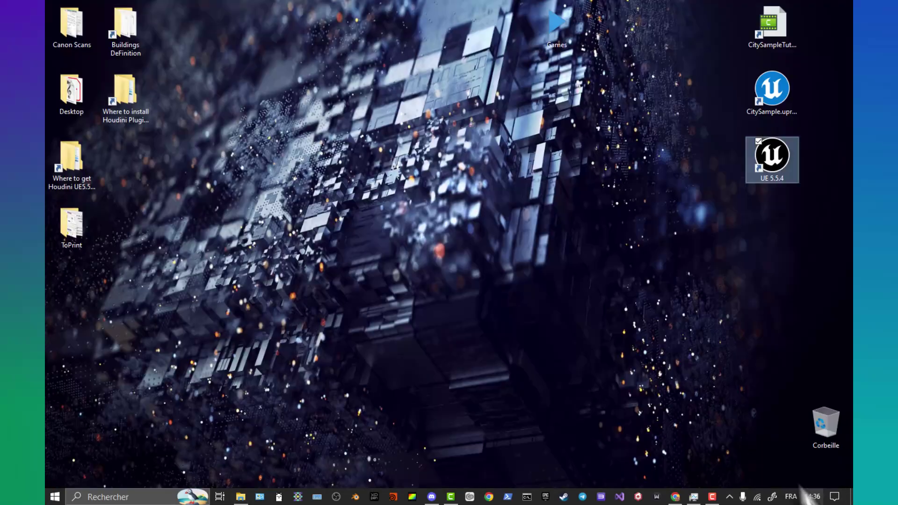
- Launch Unreal Engine 5.5.4, and open the GitHub release page link from the browser's search results in a new tab
double_click(791, 158)
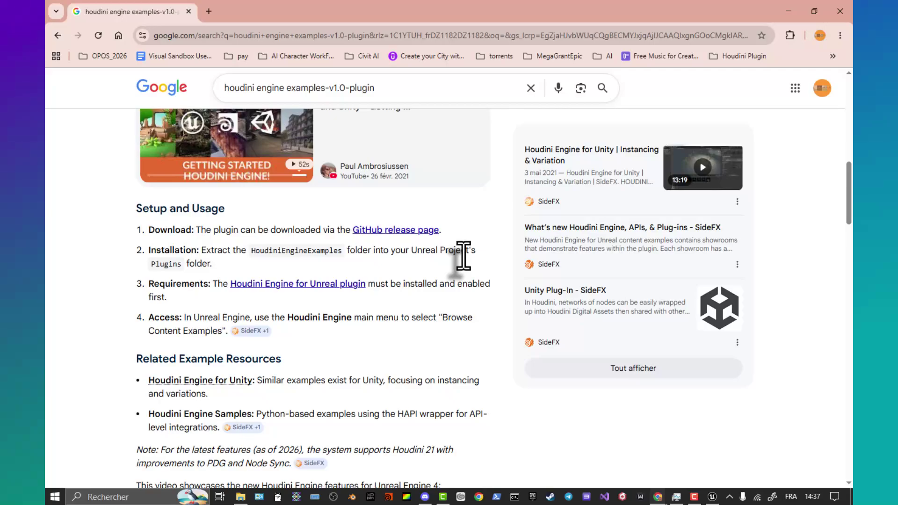
right_click(409, 230)
click(452, 239)
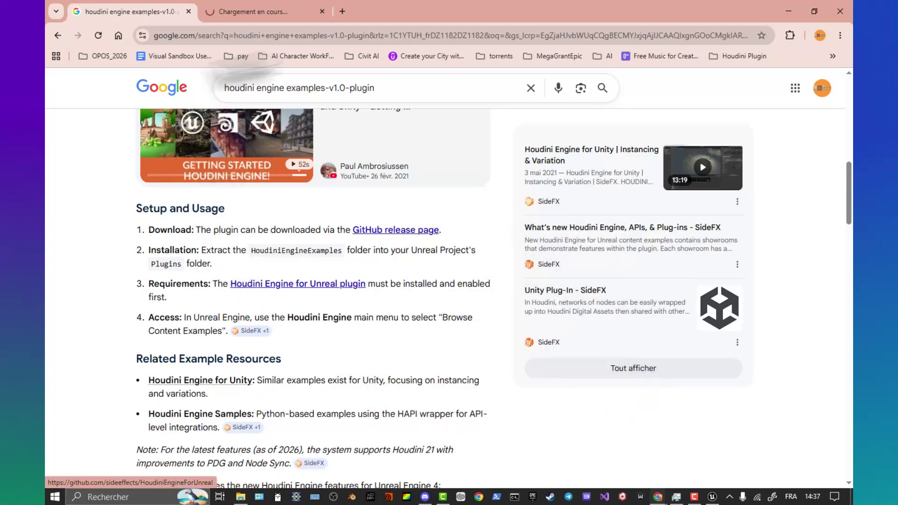
click(268, 14)
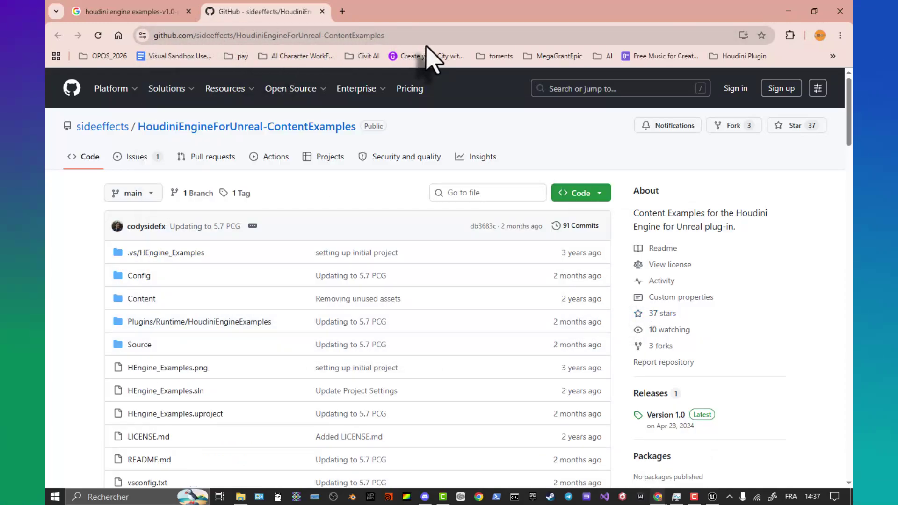
- Open the Version 1.0 release of HoudiniEngineForUreal-ContentExamples and review its requirements, installation notes, topics and downloadable assets
click(580, 191)
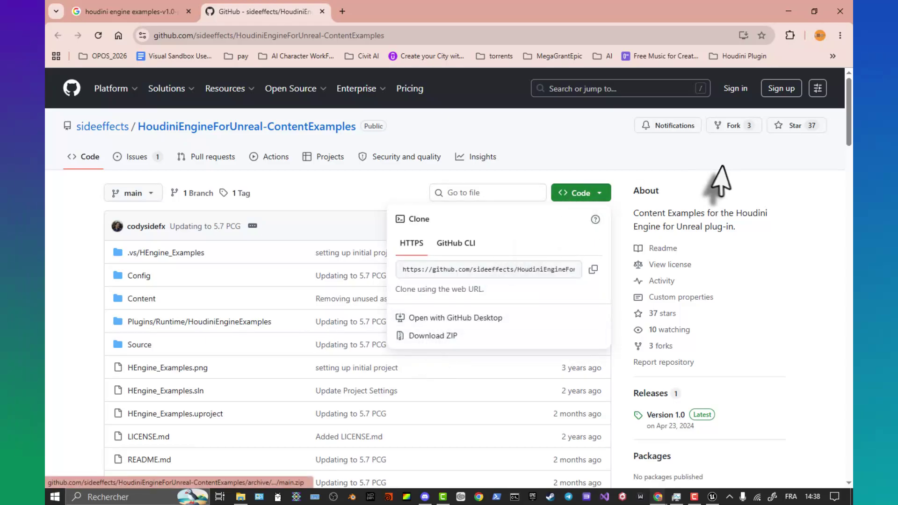
click(778, 184)
scroll(808, 321, down, 5)
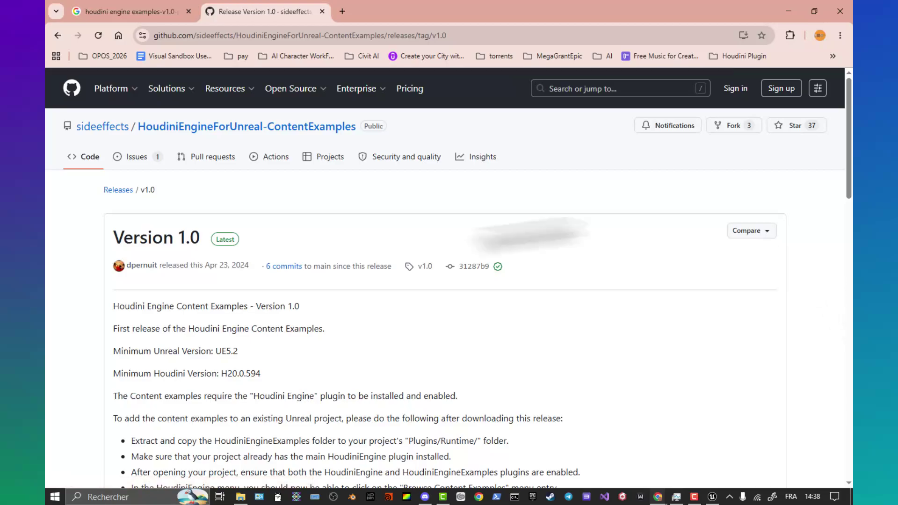
scroll(427, 290, down, 2)
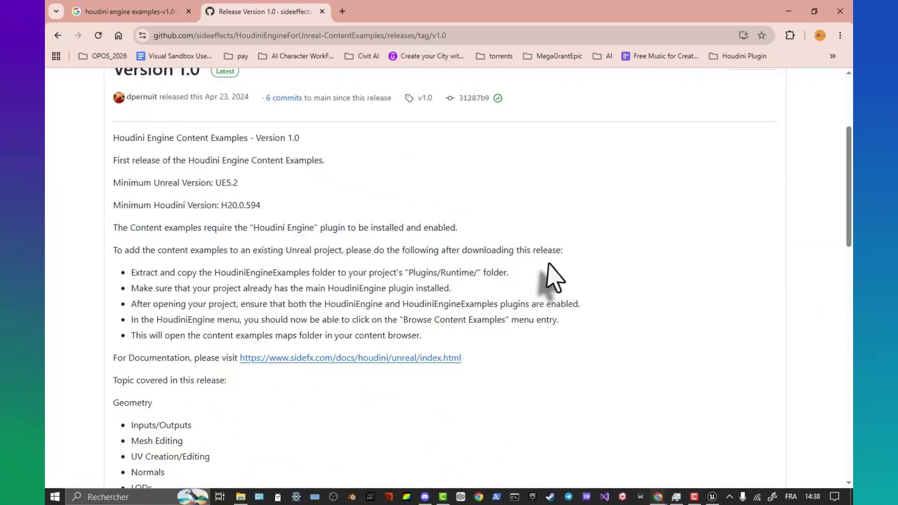
scroll(548, 264, down, 4)
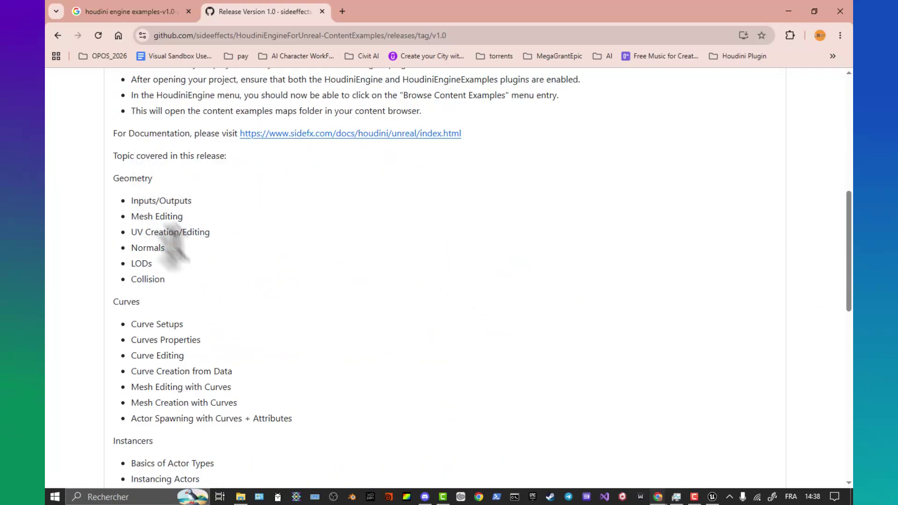
scroll(374, 215, down, 10)
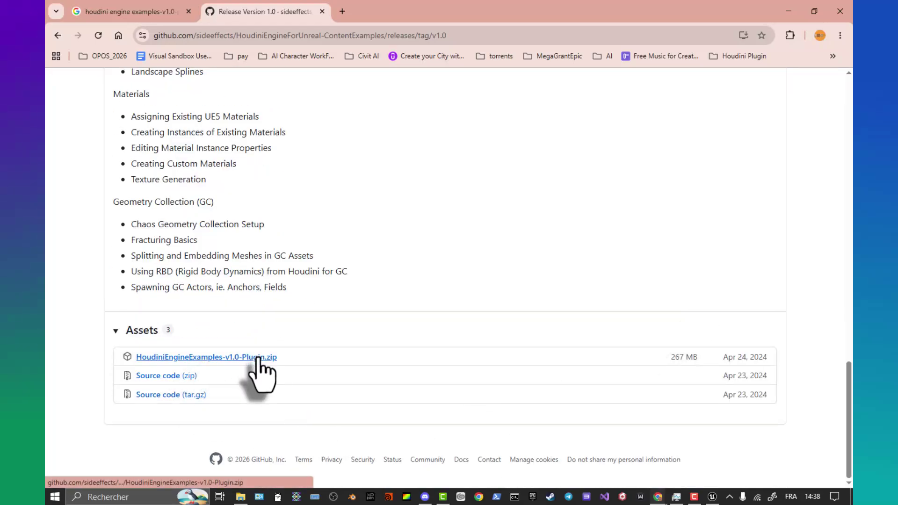
- Copy HoudiniEngineExamples-v1.0-Plugin.zip from the Téléchargements folder in File Explorer
click(241, 497)
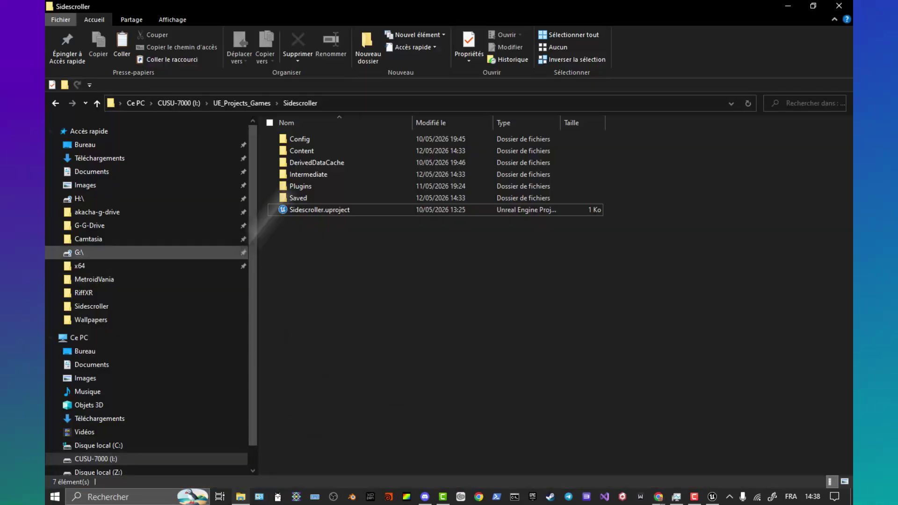
click(100, 158)
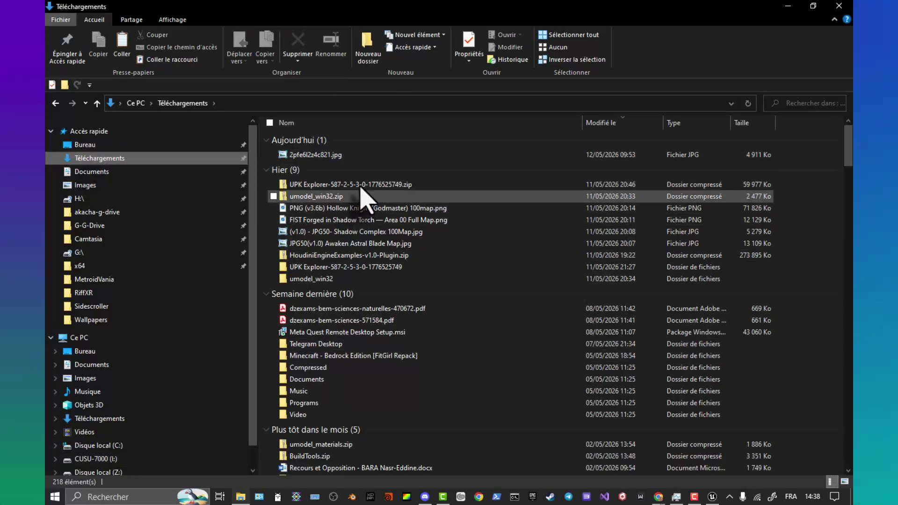
click(354, 256)
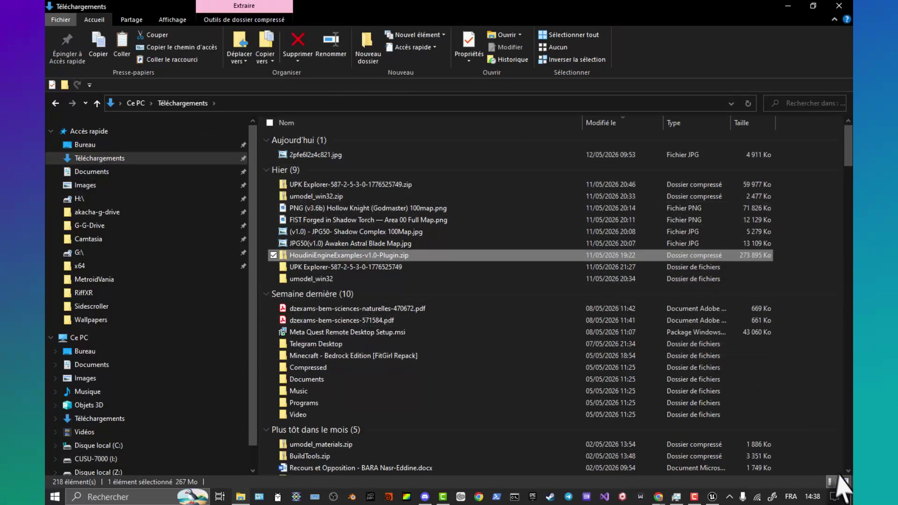
right_click(377, 257)
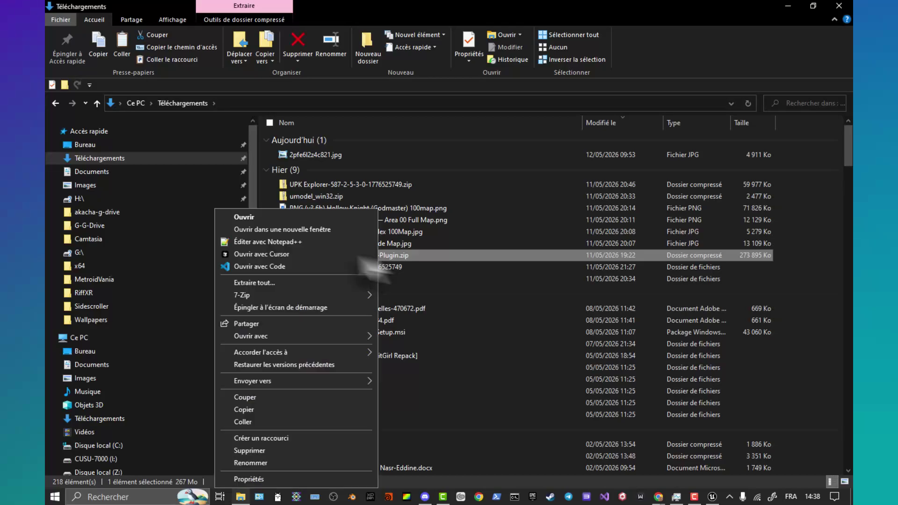
click(288, 409)
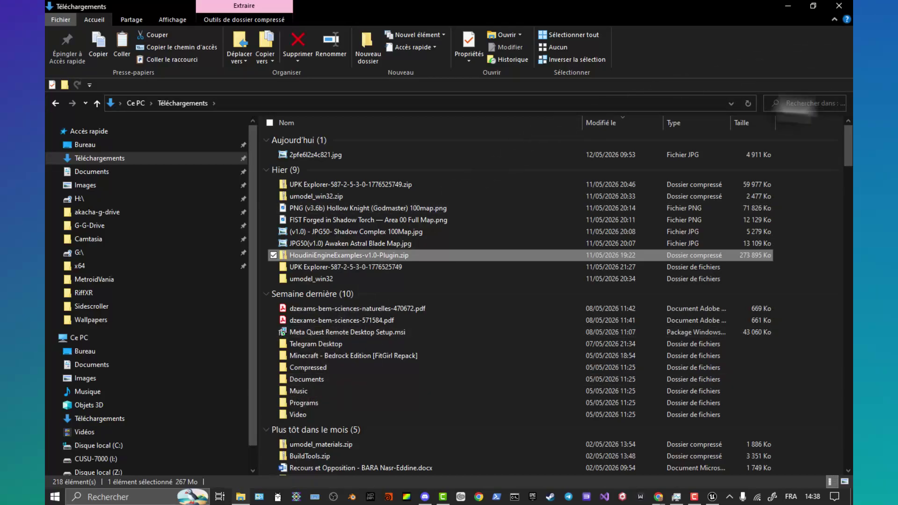
click(788, 5)
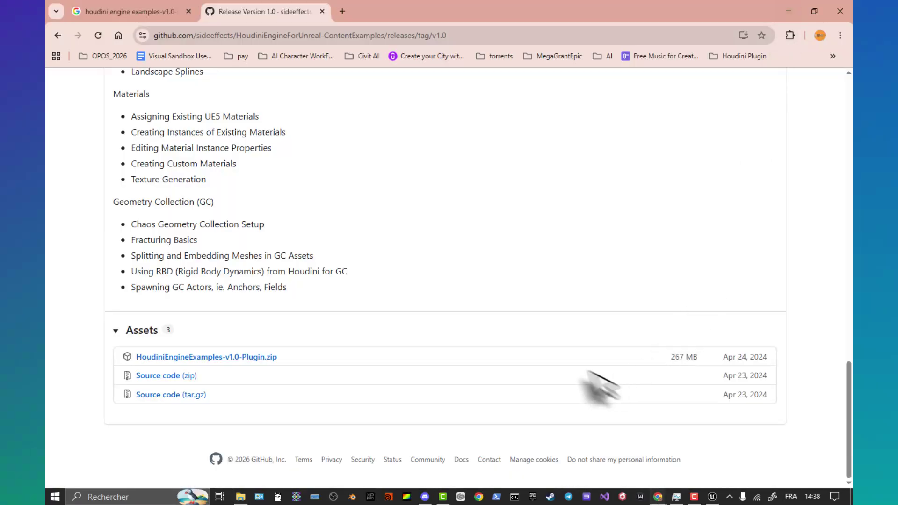
- Create a Third Person Blueprint game project named HoudiniContentExamp in I:\UE_Projects with Unreal Engine
click(713, 498)
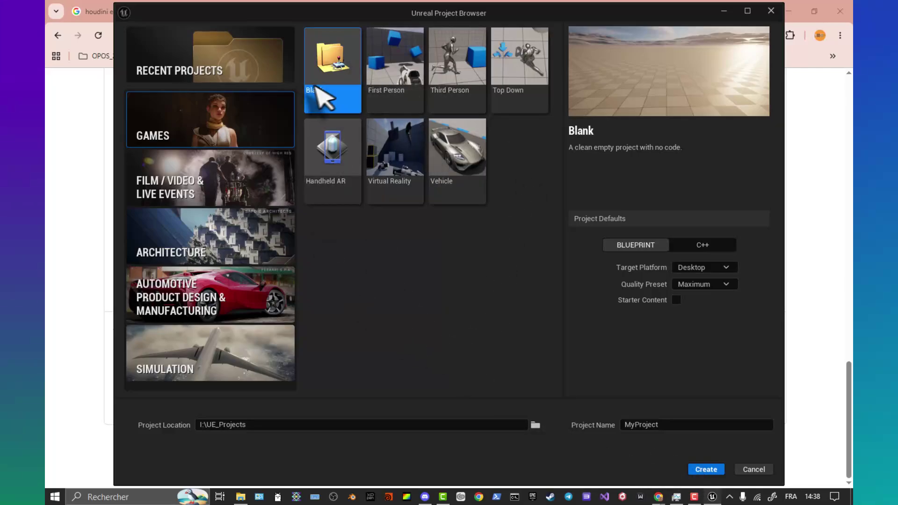
click(456, 75)
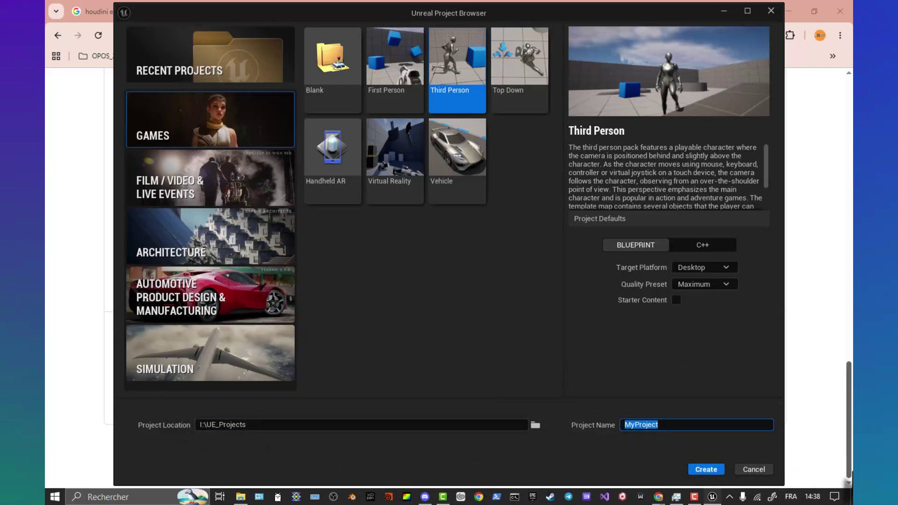
text(HoudiniContentExamp)
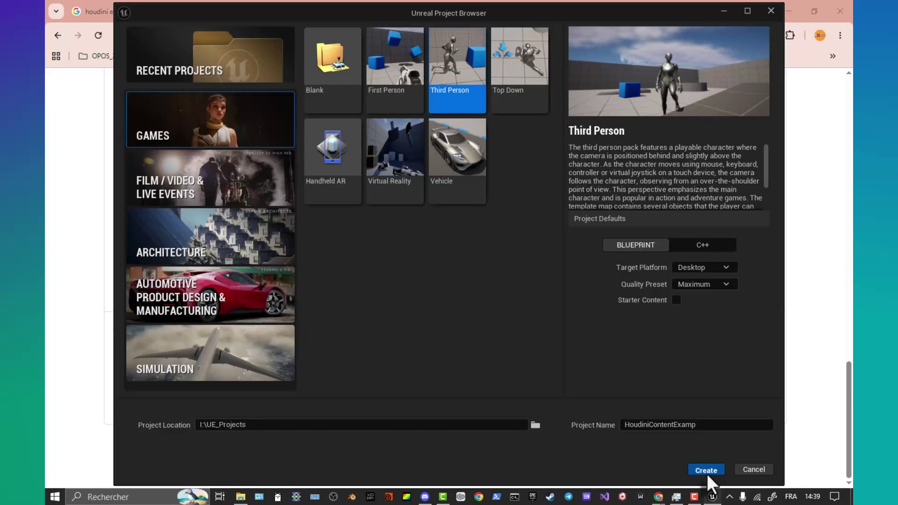
click(706, 470)
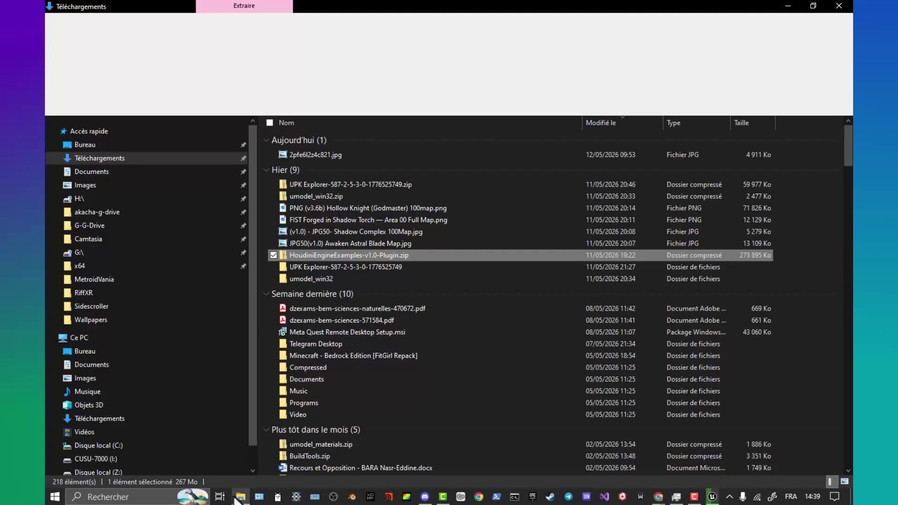
- Open the UE_Projects folder on the CUSU-7000 (I:) drive in File Explorer
click(111, 338)
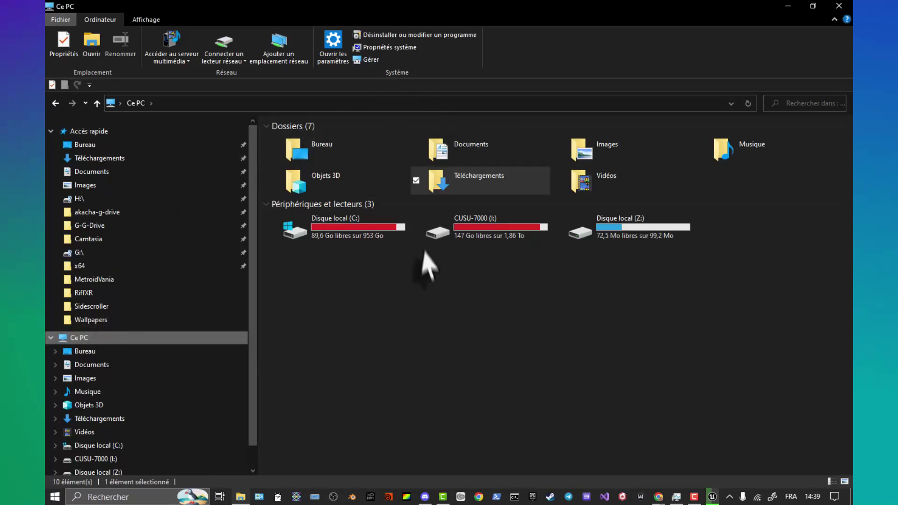
double_click(501, 234)
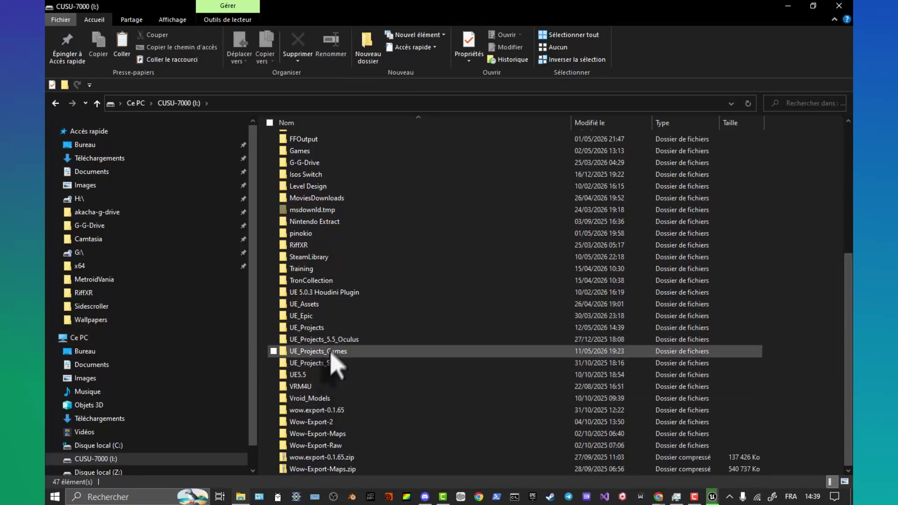
click(333, 327)
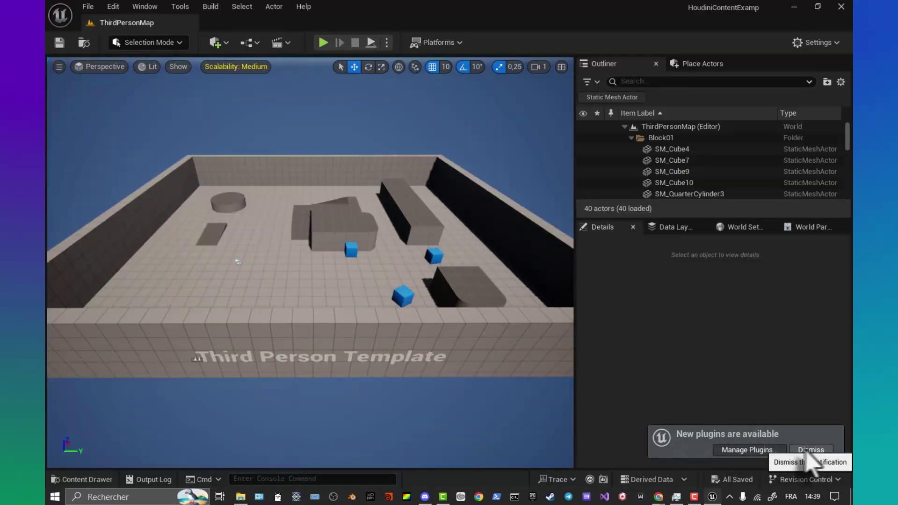
- Open Unreal's plugin manager, dock it beside the ThirdPersonMap level, and show the project's content folders
click(754, 450)
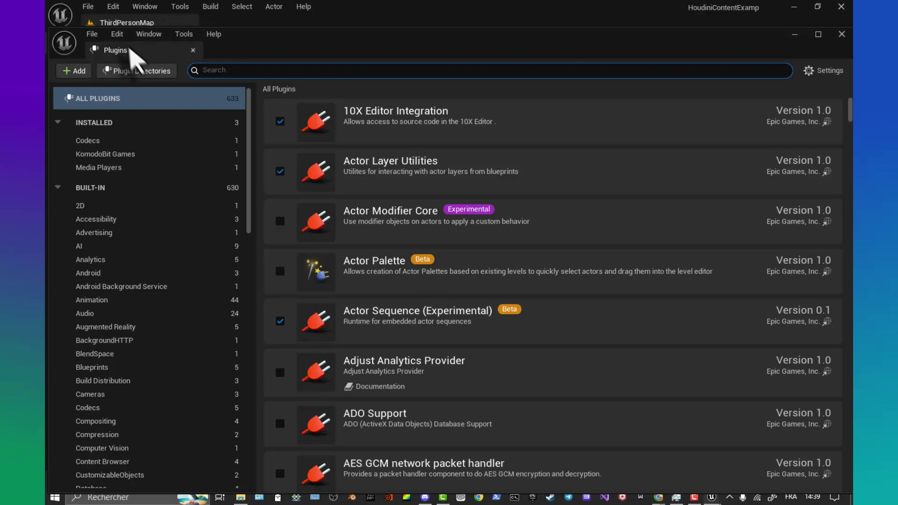
drag(131, 51, 266, 16)
click(133, 24)
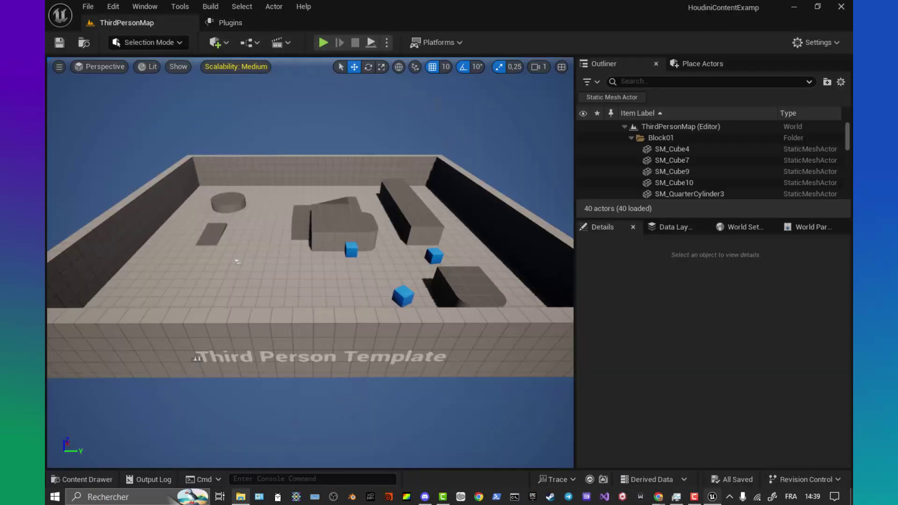
click(81, 481)
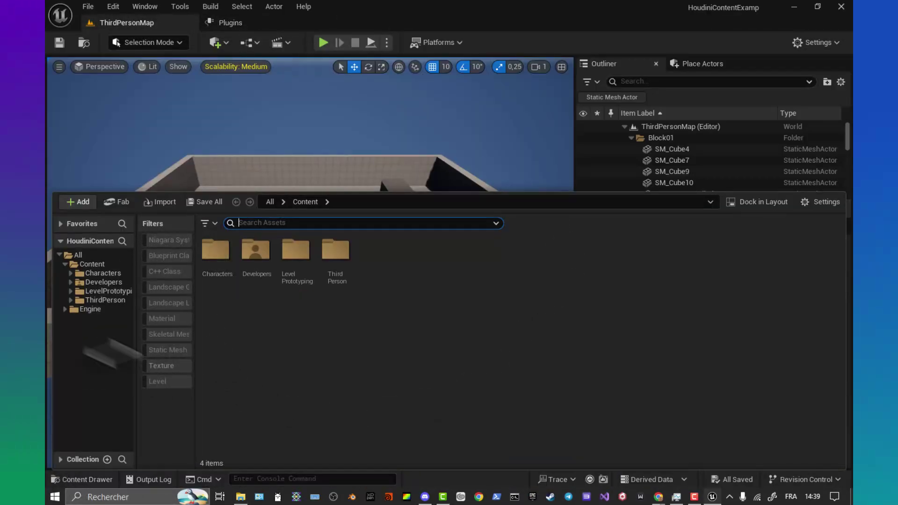
- Switch to File Explorer and open the HoudiniContentExamp project folder inside UE_Projects
click(259, 499)
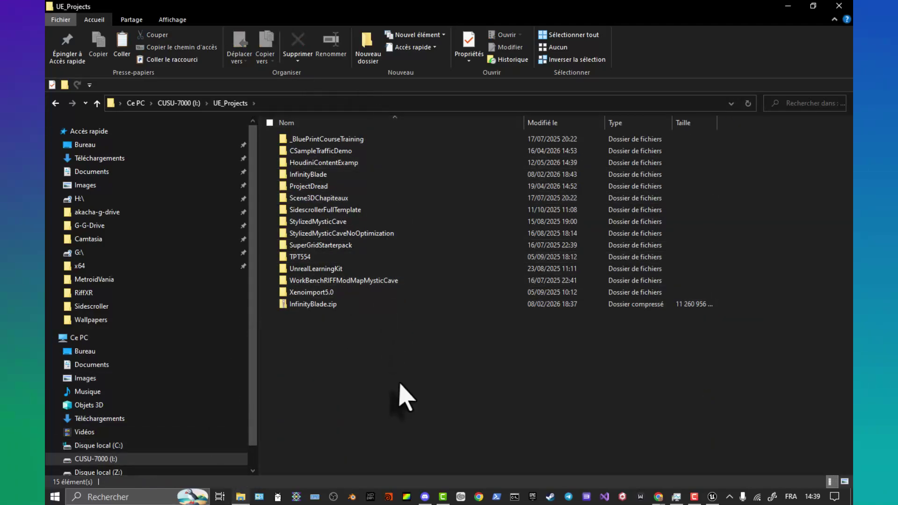
click(351, 163)
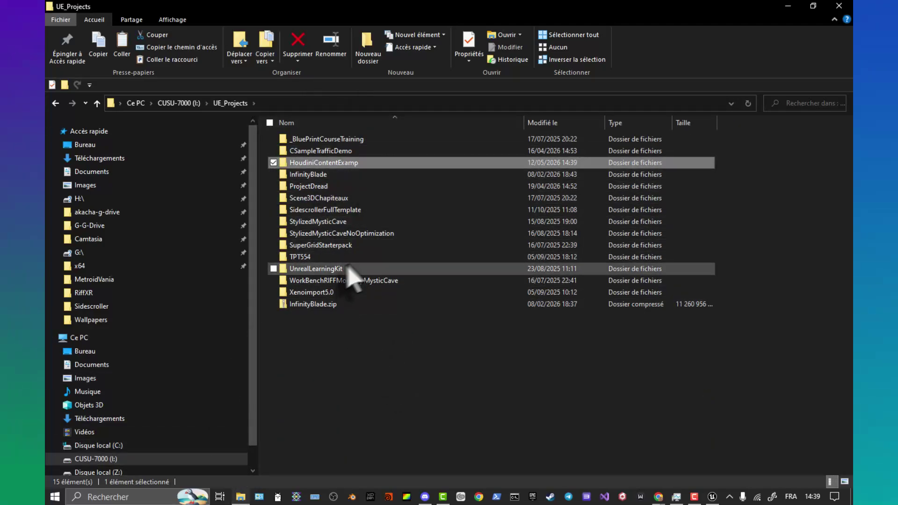
double_click(372, 162)
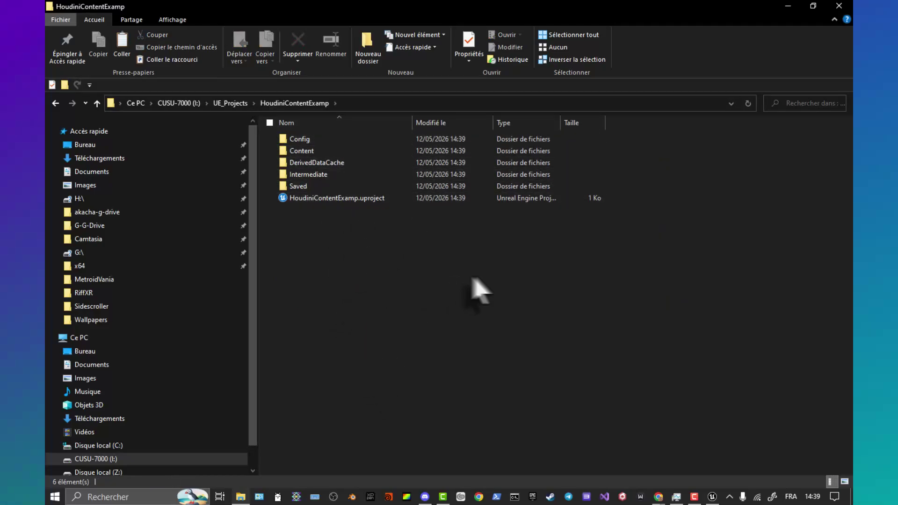
- Return to Unreal Engine, check the main menus for a Houdini Engine entry, and close the editor
click(709, 502)
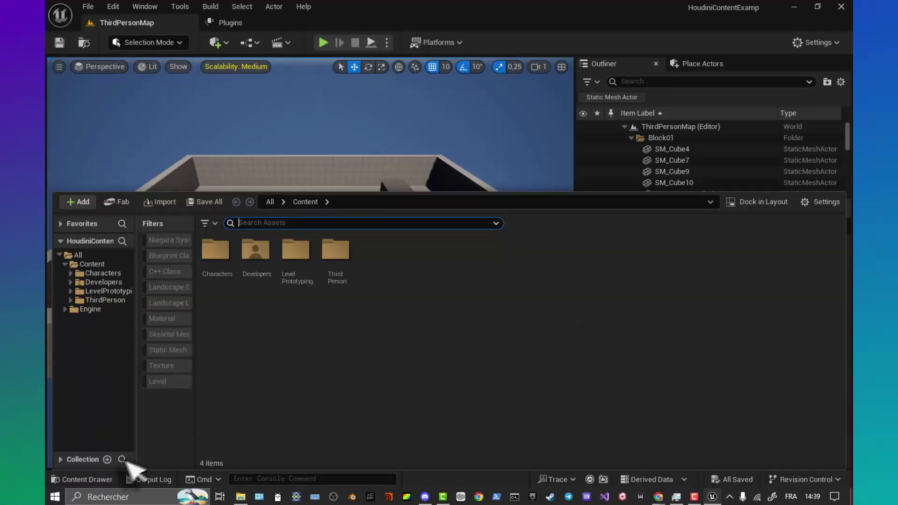
click(82, 480)
click(140, 7)
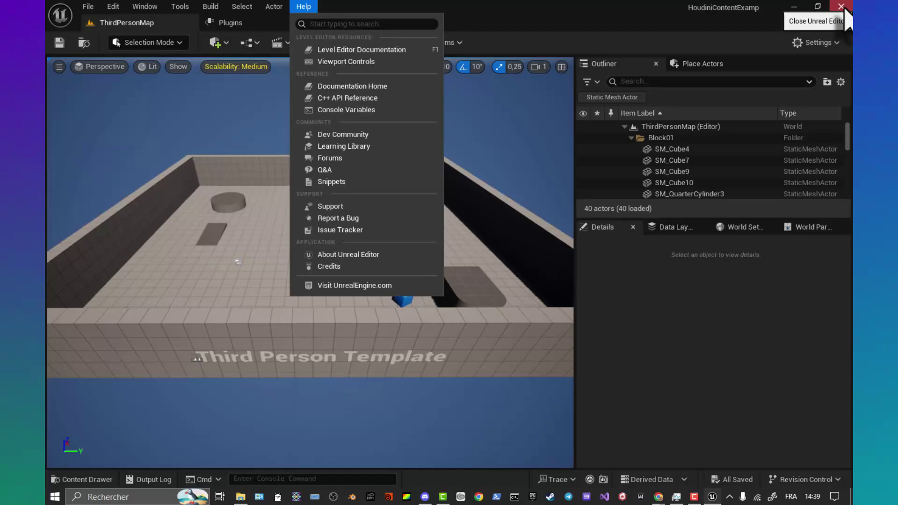
click(841, 6)
click(840, 6)
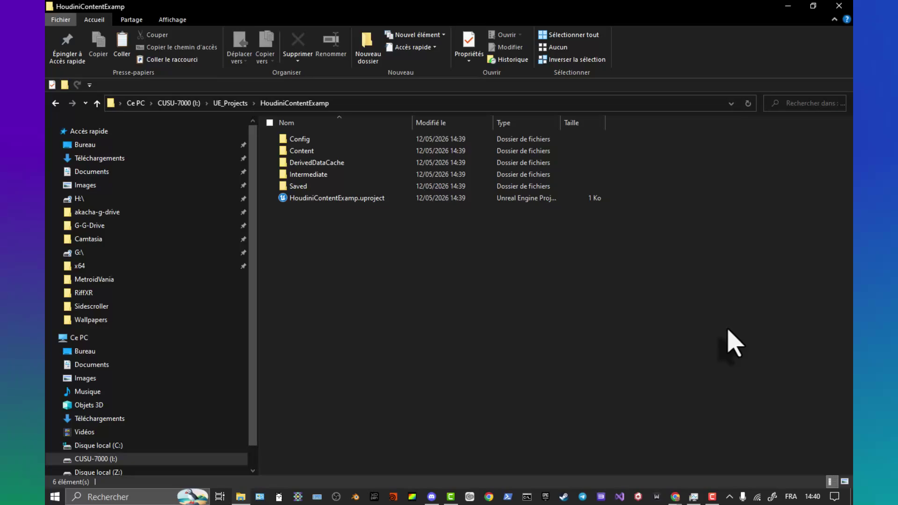
- Create a folder named Plugins inside the HoudiniContentExamp project folder and open it
click(376, 46)
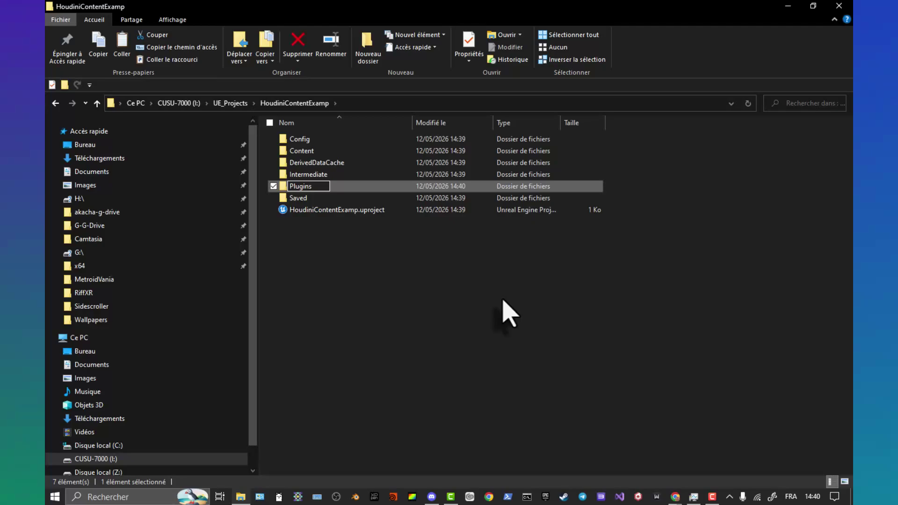
text(Plugins)
key(Return)
key(Return)
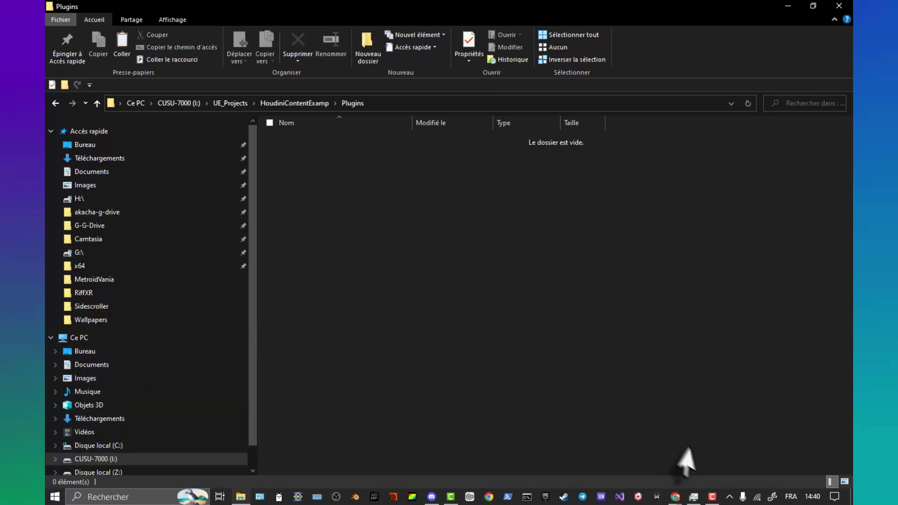
- Clear the desktop, open the shortcut to Houdini 21.0.440's Unreal 5.5 plugin folder, and show its full path
click(793, 4)
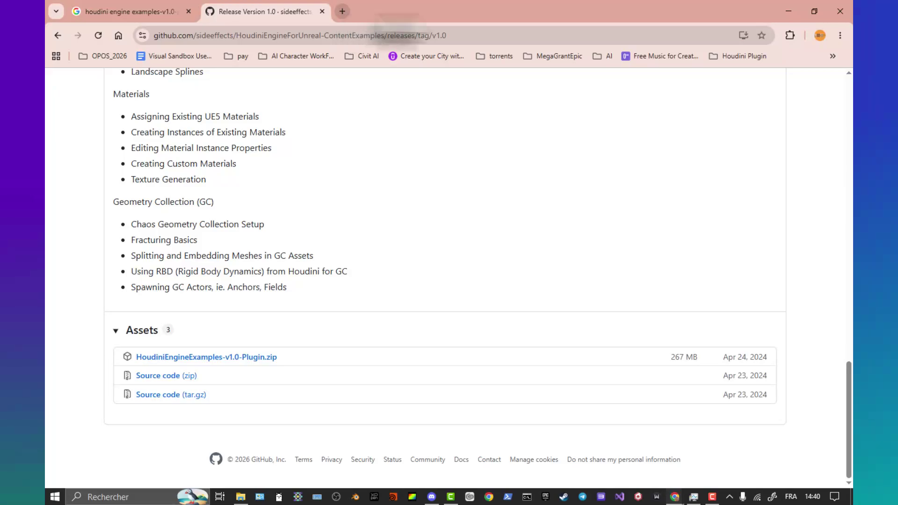
click(789, 11)
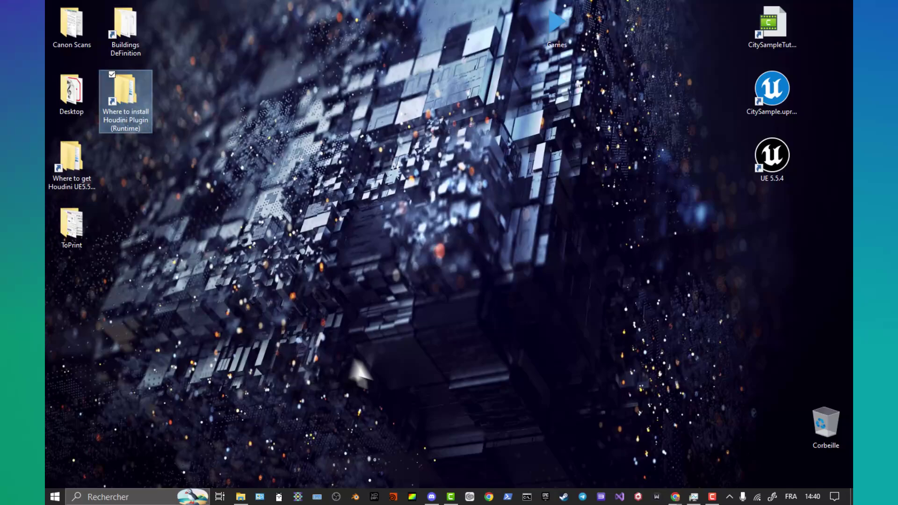
click(74, 183)
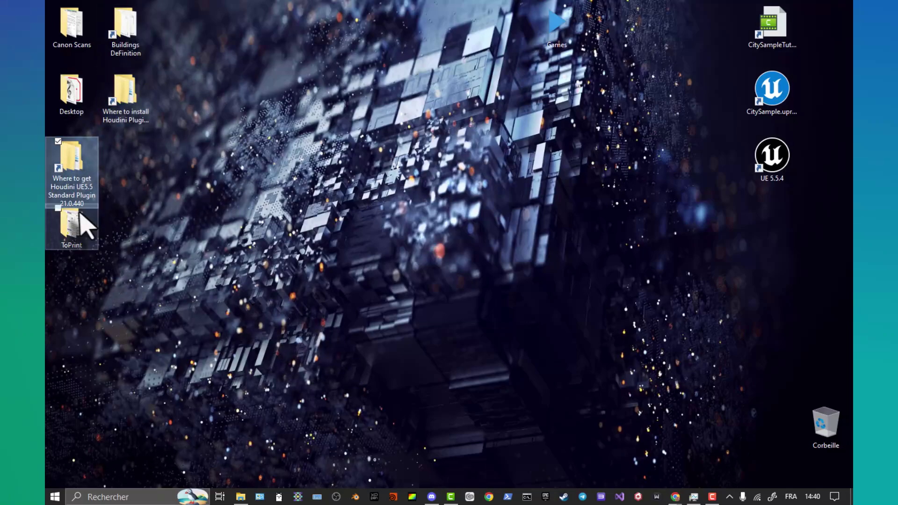
double_click(78, 159)
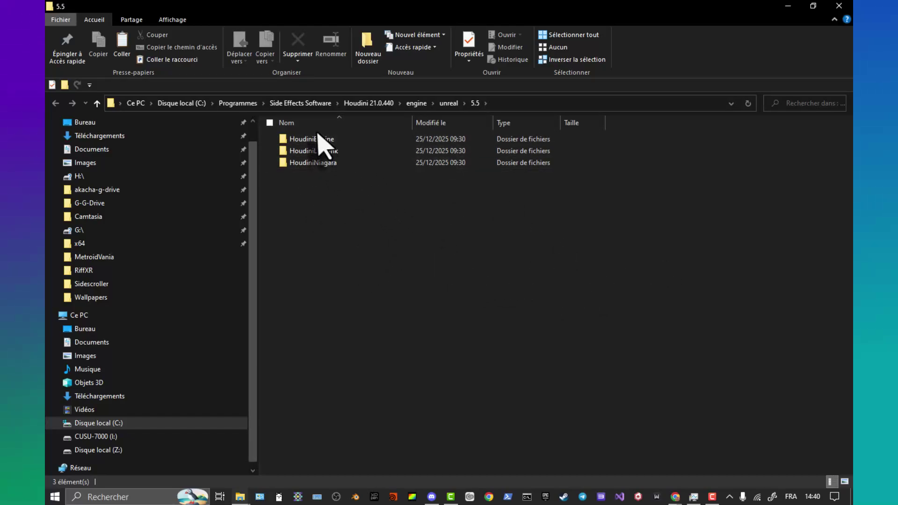
click(503, 104)
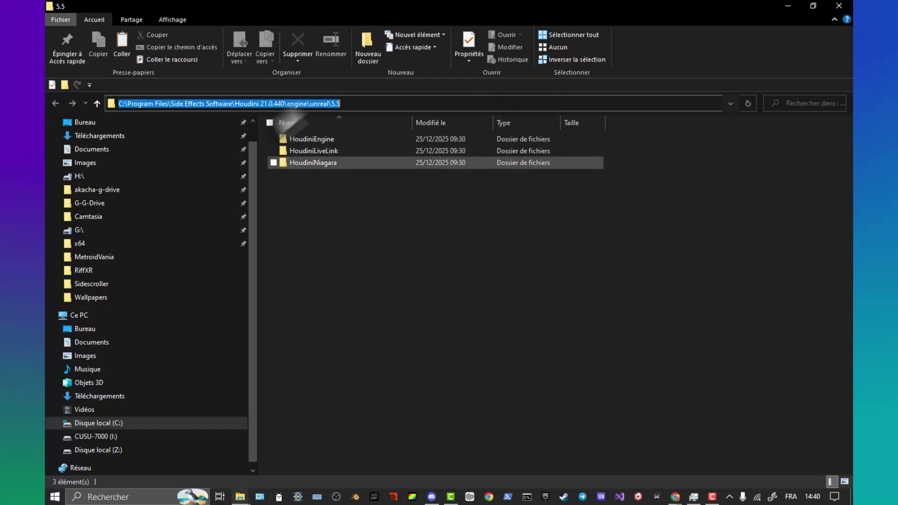
click(243, 104)
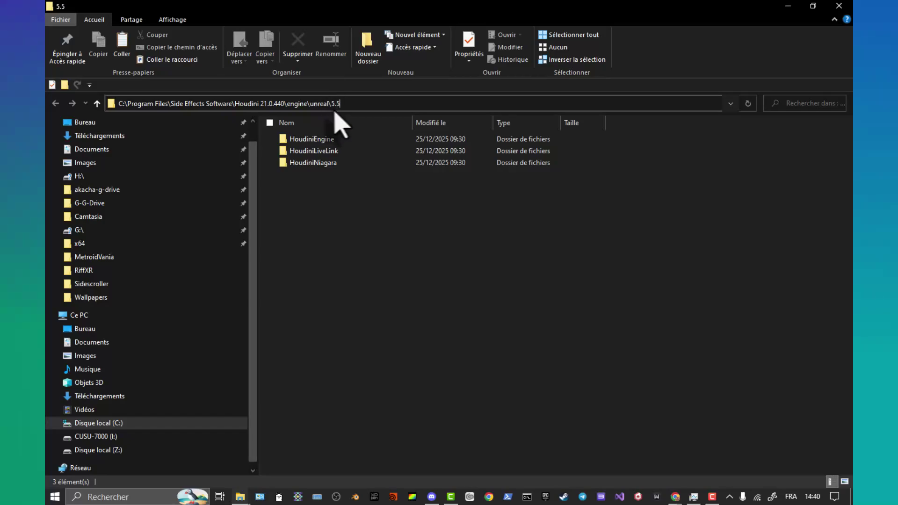
- Copy the HoudiniEngine, HoudiniLiveLink and HoudiniNiagara folders into the project's Plugins folder
drag(461, 232, 298, 131)
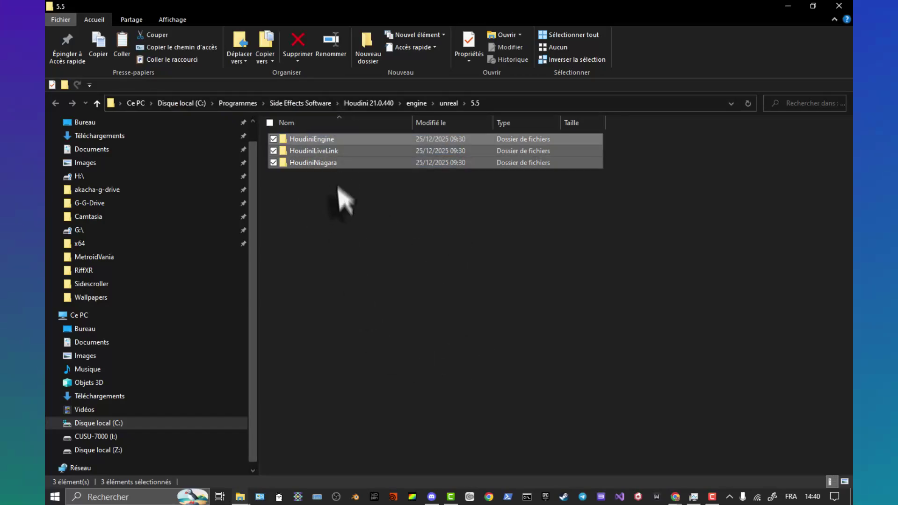
right_click(350, 146)
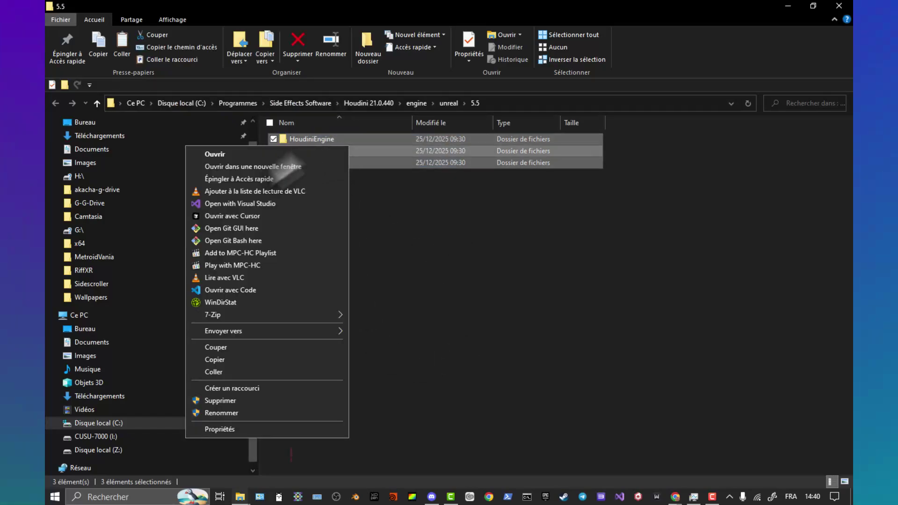
click(238, 360)
mouse_move(240, 497)
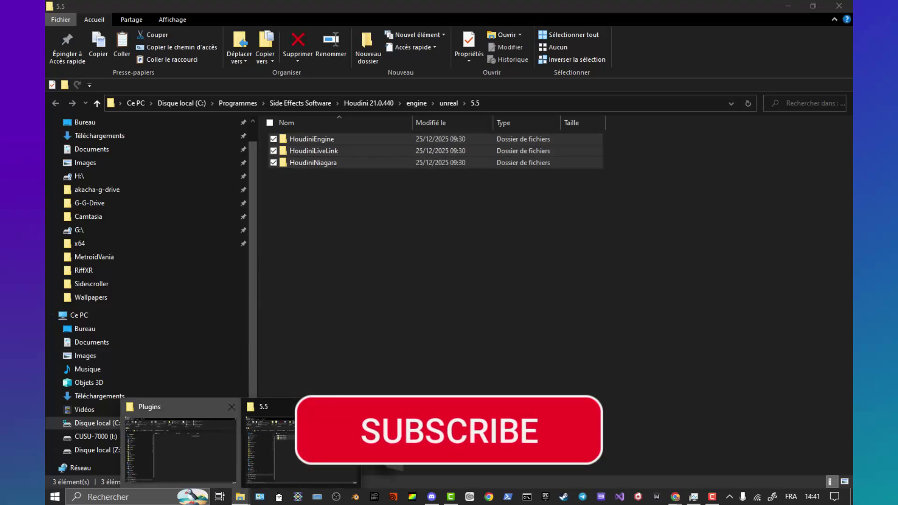
click(211, 456)
right_click(378, 168)
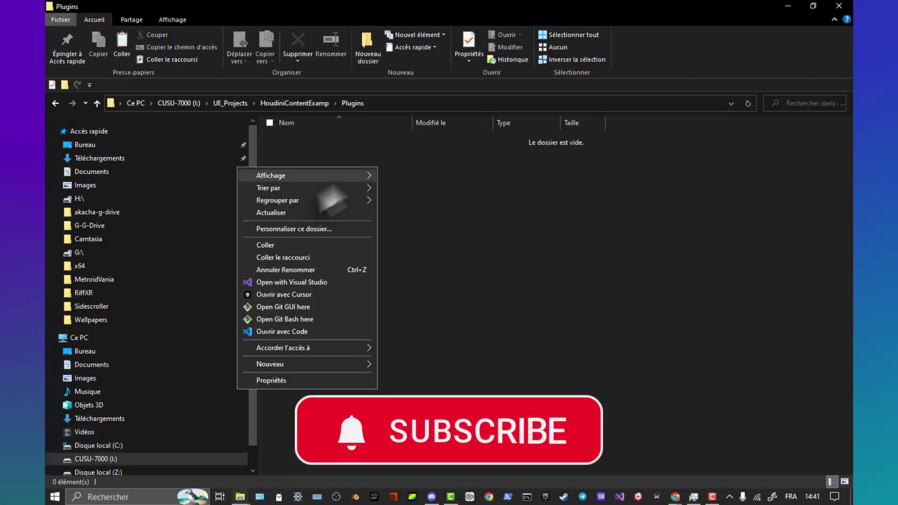
click(293, 247)
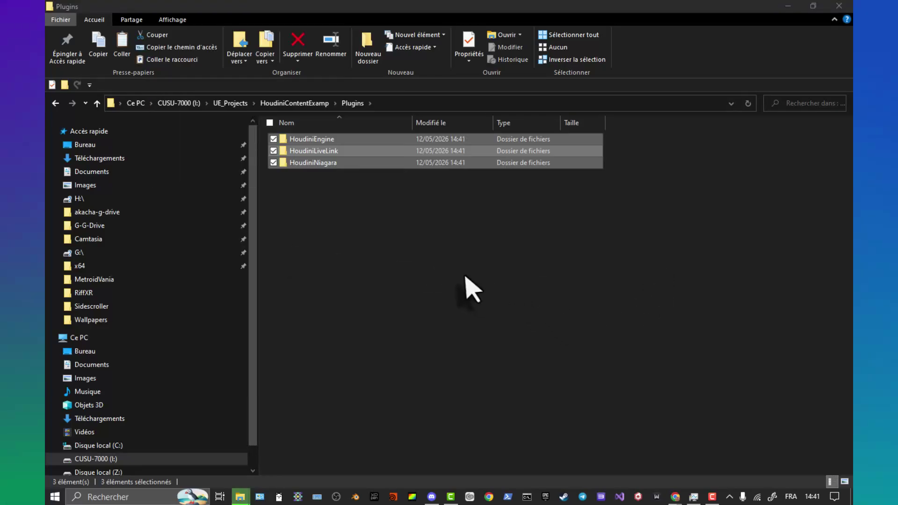
- Return to the HoudiniContentExamp folder, open HoudiniContentExamp.uproject in Unreal Engine, and dismiss the project file update notice
click(295, 104)
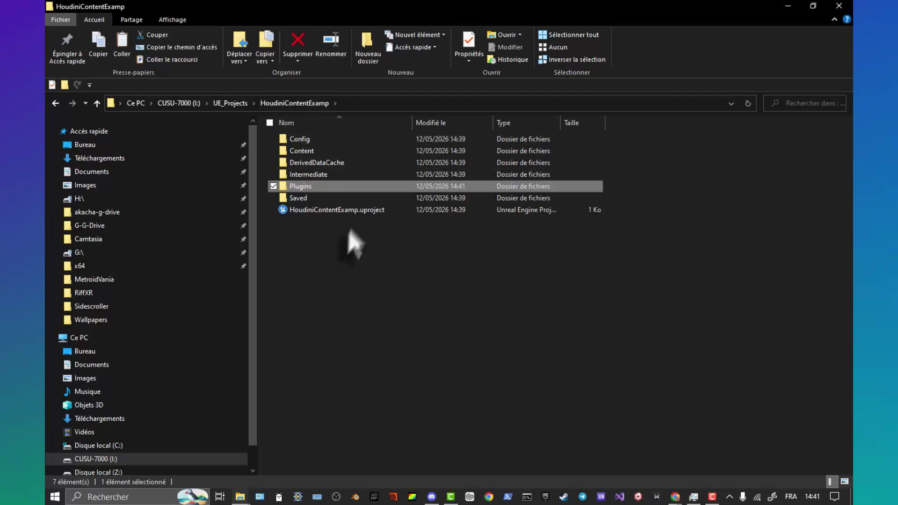
double_click(412, 209)
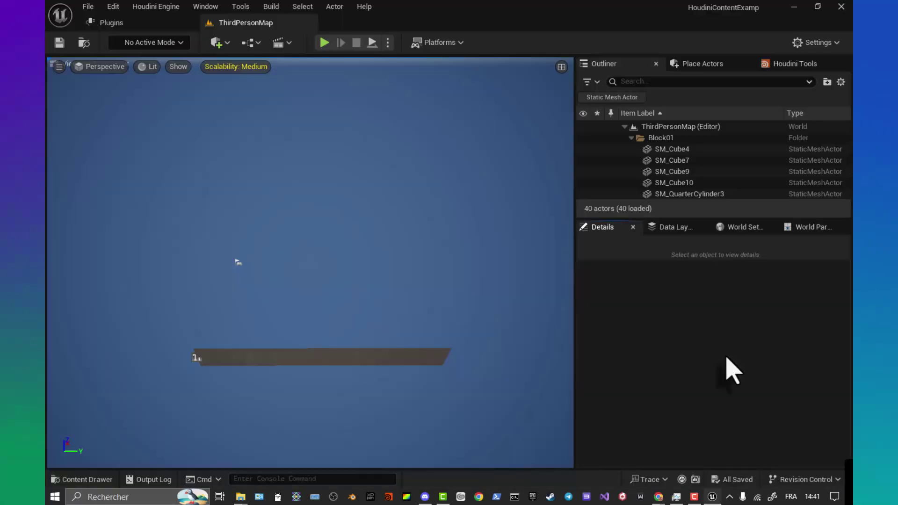
click(820, 451)
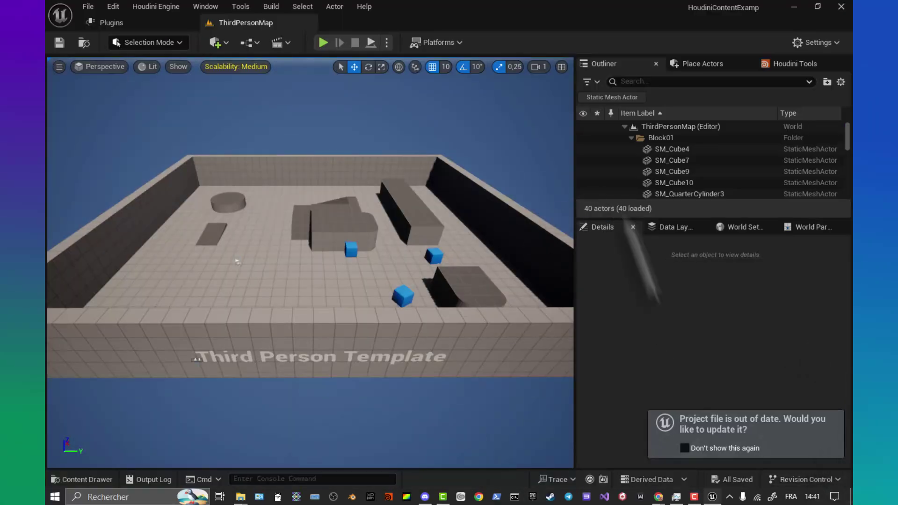
- Review the session, plugin, help and action commands offered by Houdini Engine
click(159, 7)
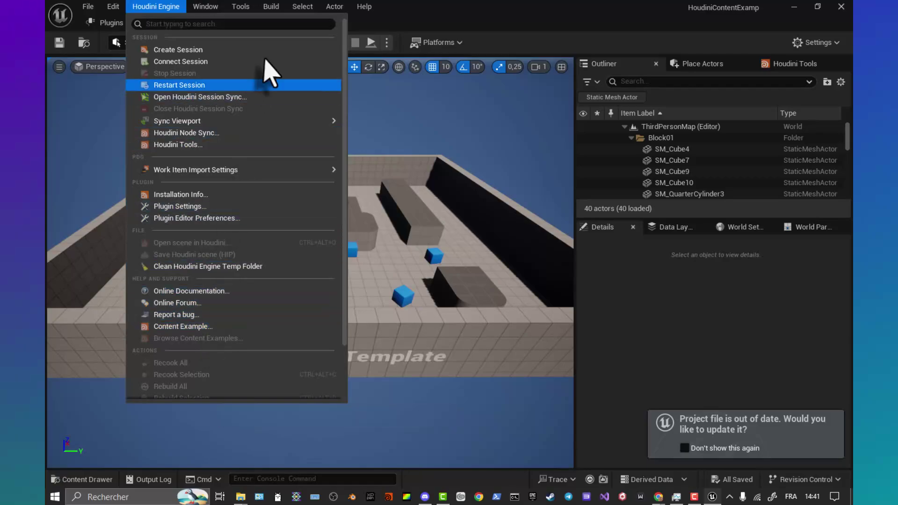
scroll(266, 280, down, 3)
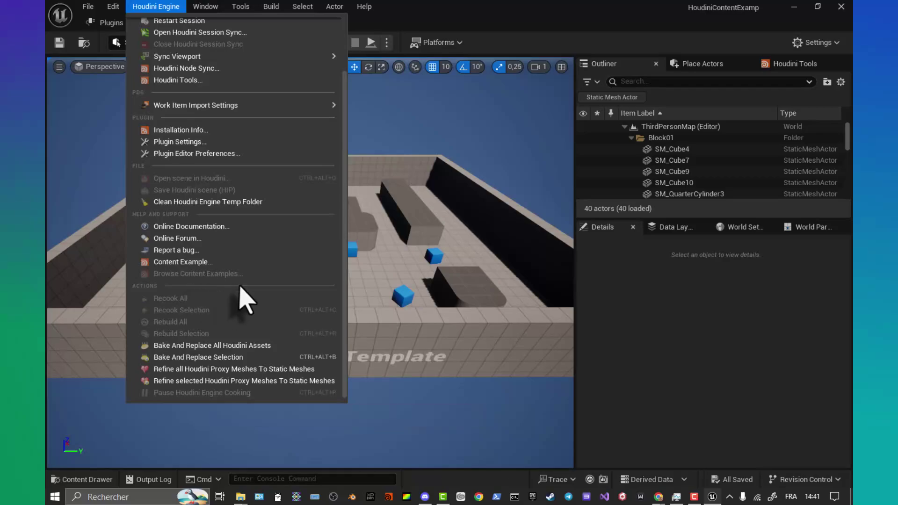
mouse_move(144, 4)
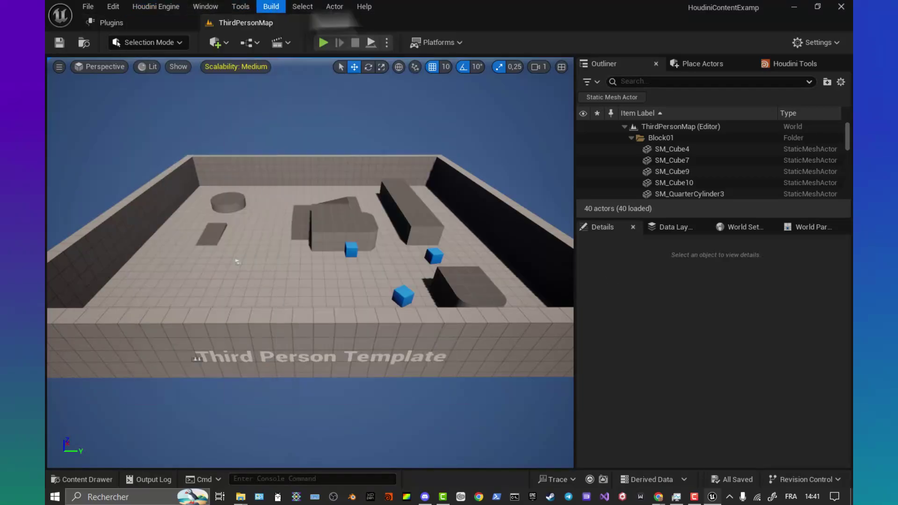
mouse_move(364, 6)
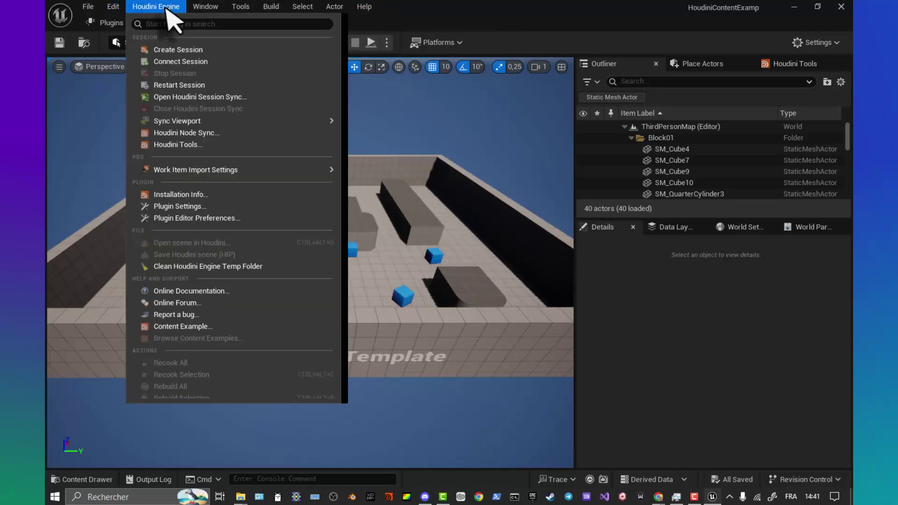
scroll(229, 262, down, 3)
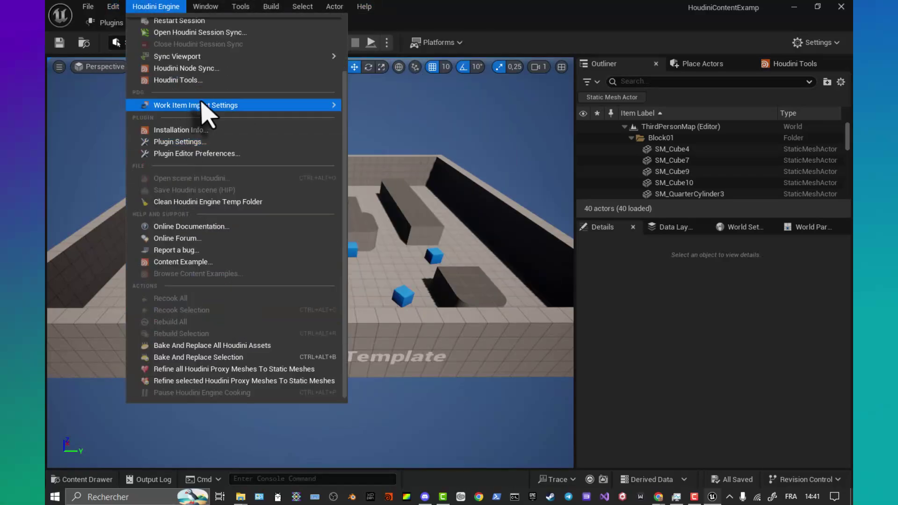
click(668, 310)
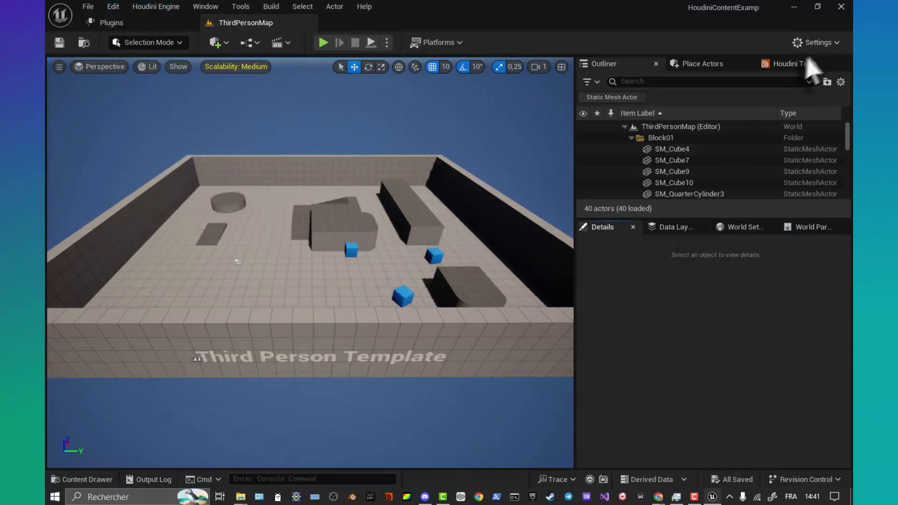
- Import the default SideFX tools into Houdini Tools
click(791, 65)
click(677, 160)
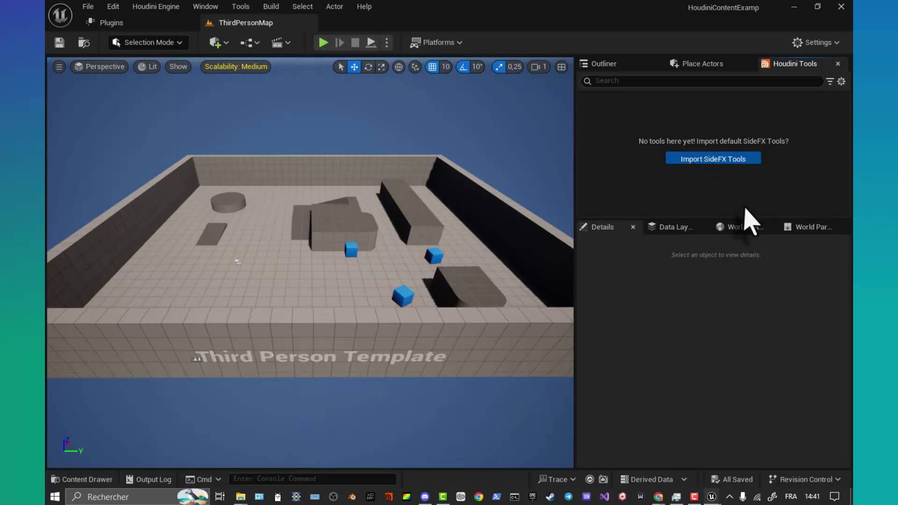
click(479, 271)
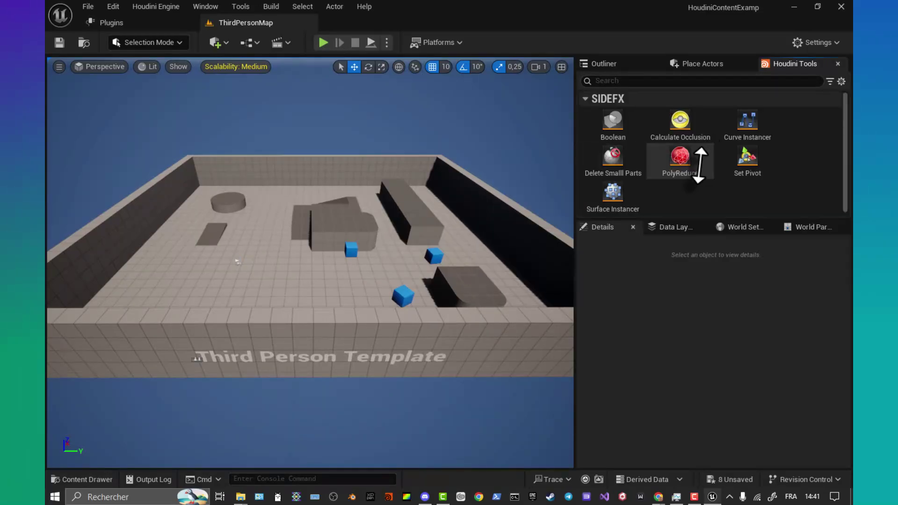
click(681, 159)
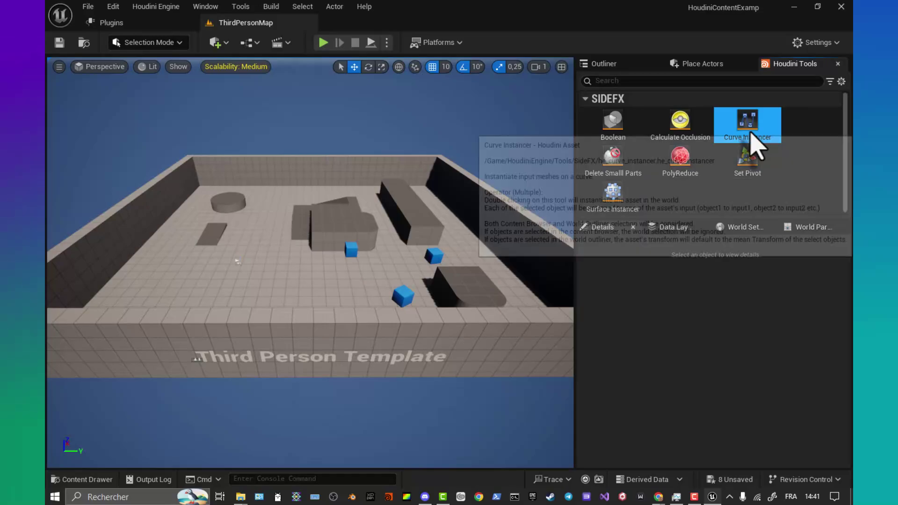
- Place a Curve Instancer from the SideFX tools on the level floor and check the Houdini Engine session commands
drag(750, 136, 275, 248)
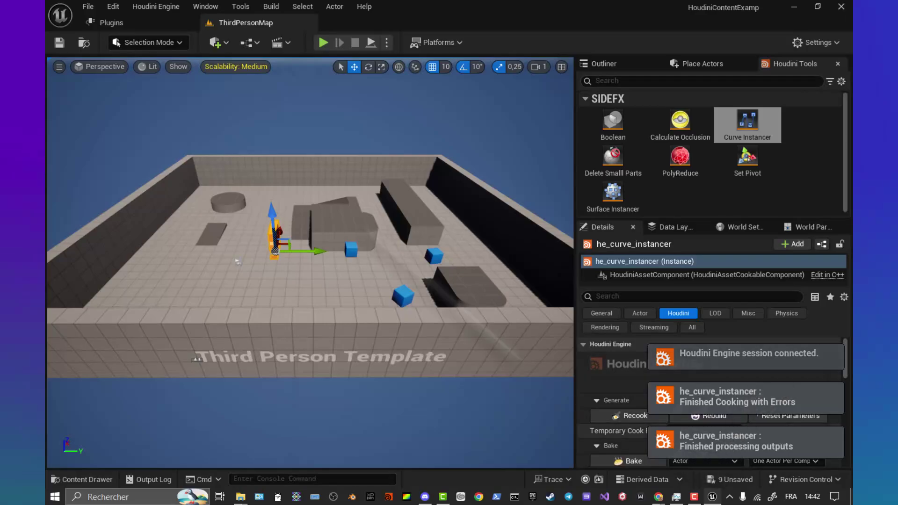
click(153, 6)
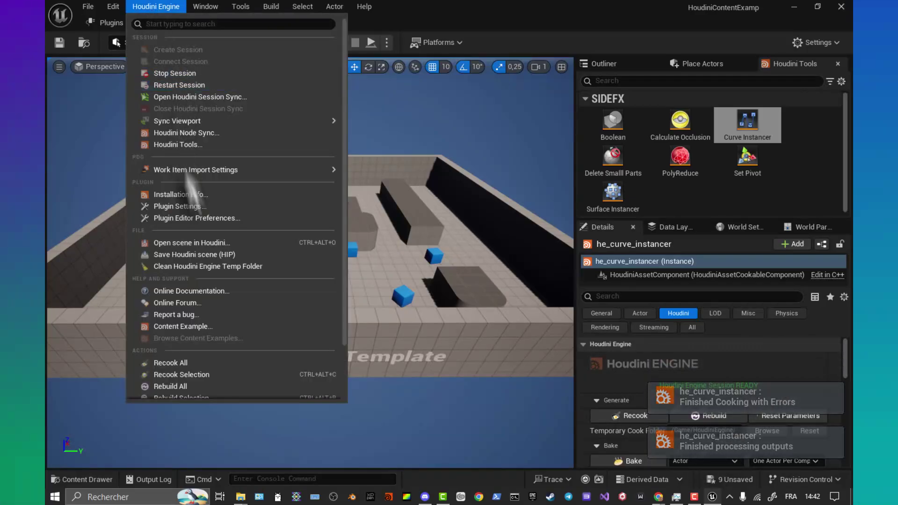
click(484, 19)
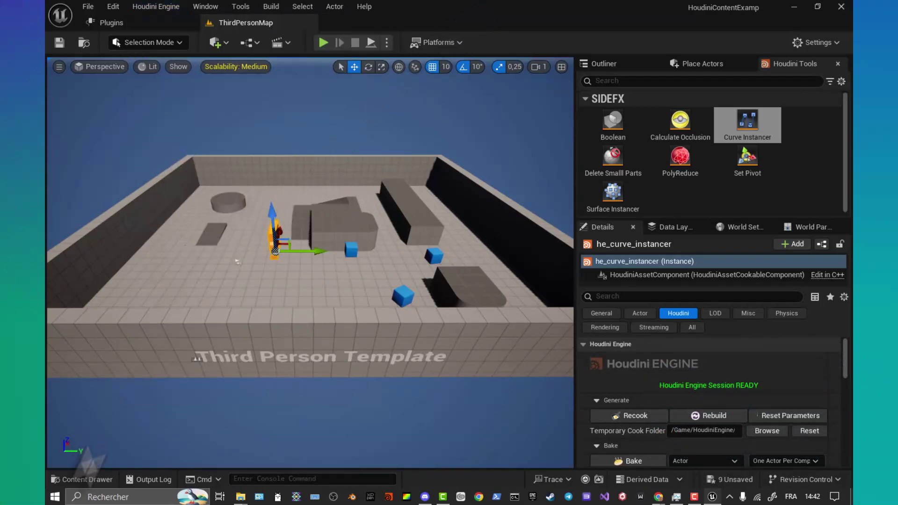
- Check the project's content folders and close the Unreal editor without saving the listed assets
click(80, 480)
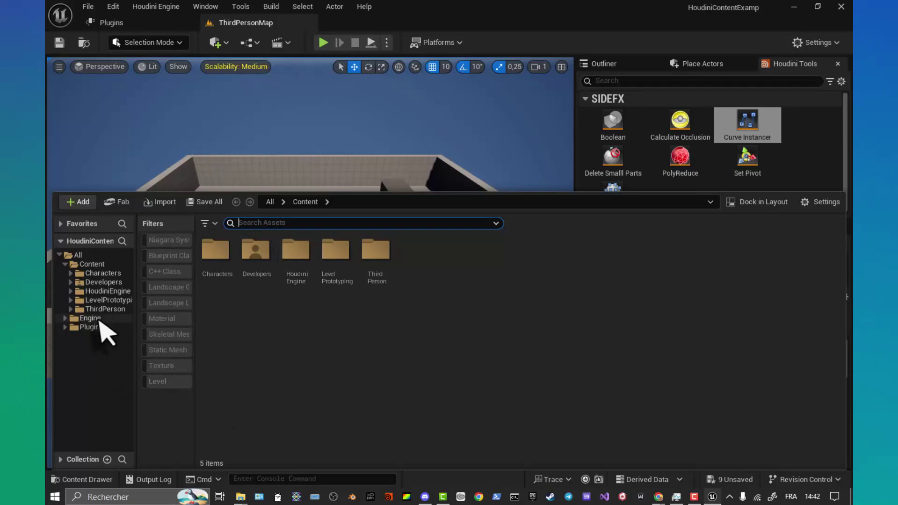
click(70, 478)
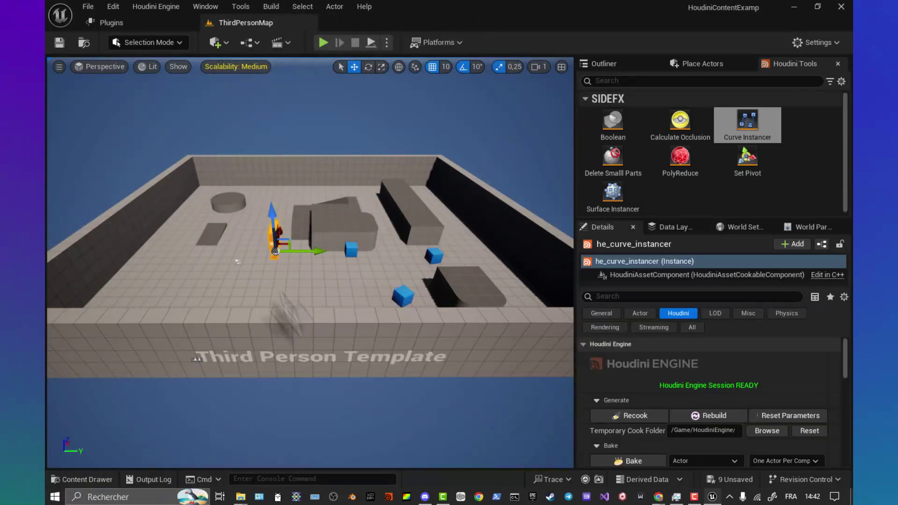
click(156, 6)
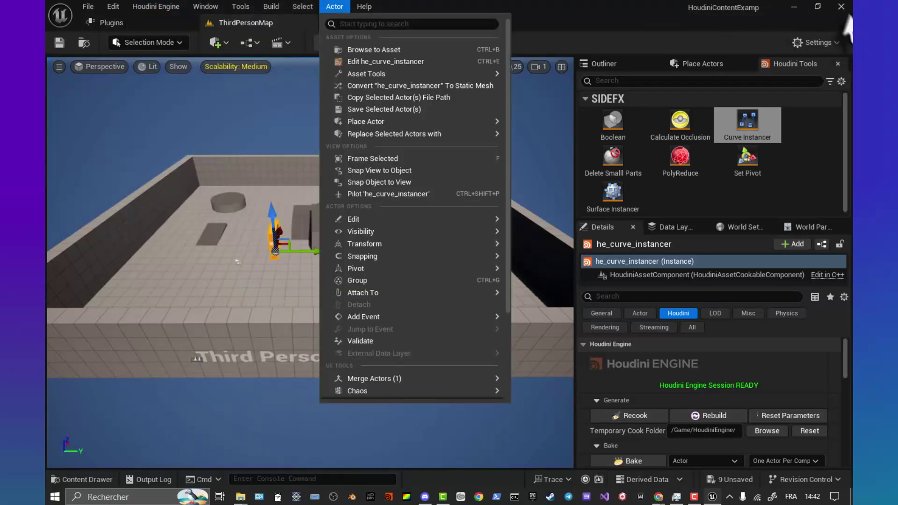
click(837, 9)
click(840, 7)
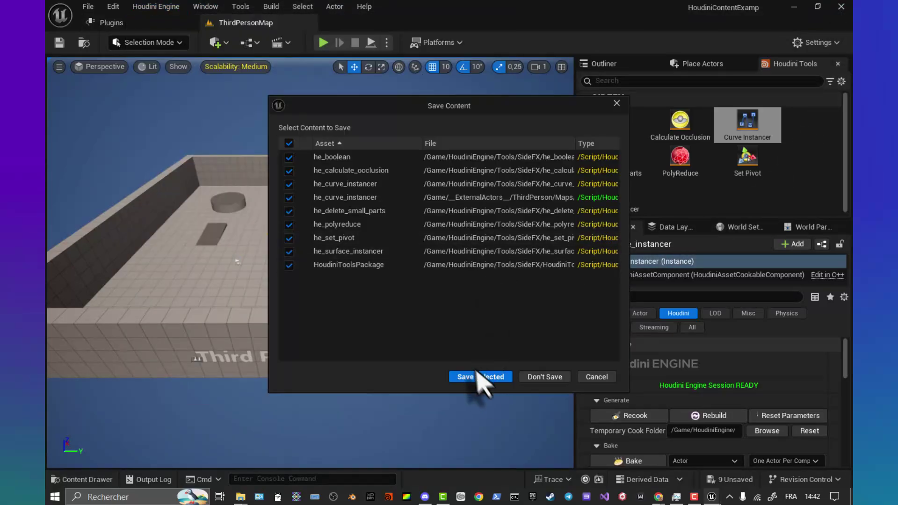
click(550, 378)
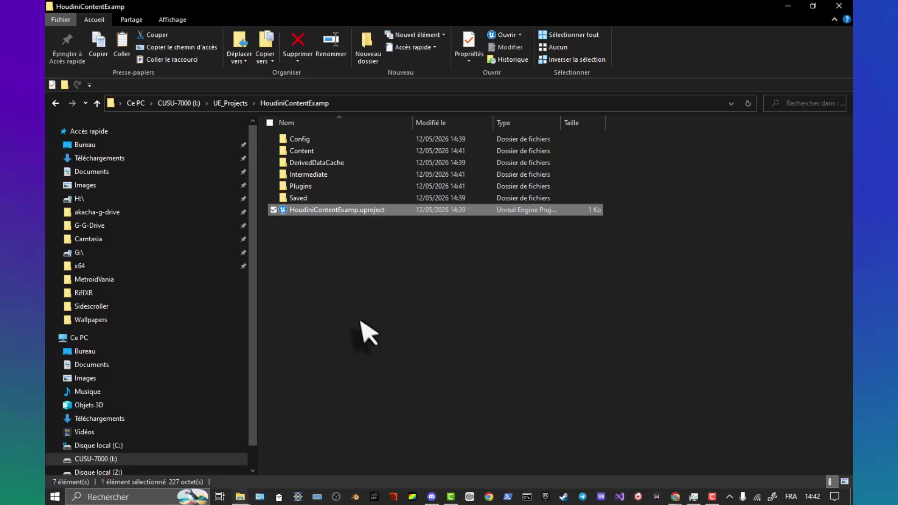
- Create a folder named Runtime inside the project's Plugins folder and open it
double_click(309, 186)
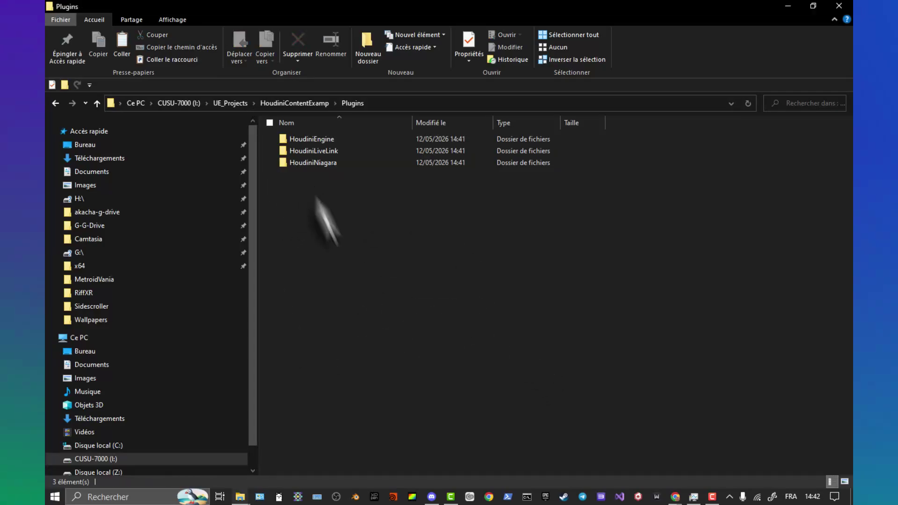
click(373, 39)
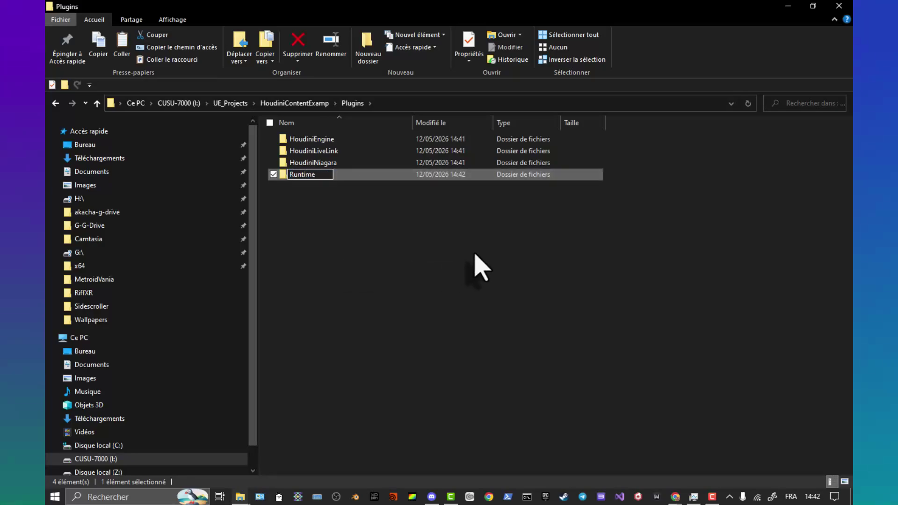
text(Runtime)
key(Return)
key(Return)
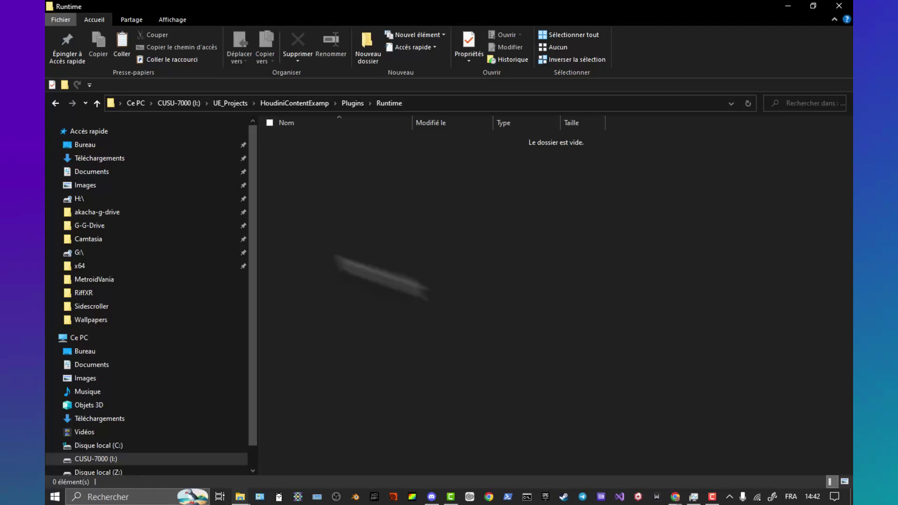
- Paste the copied Houdini plugin folders into Runtime, and check the content examples plugin archive on the GitHub release page
right_click(350, 172)
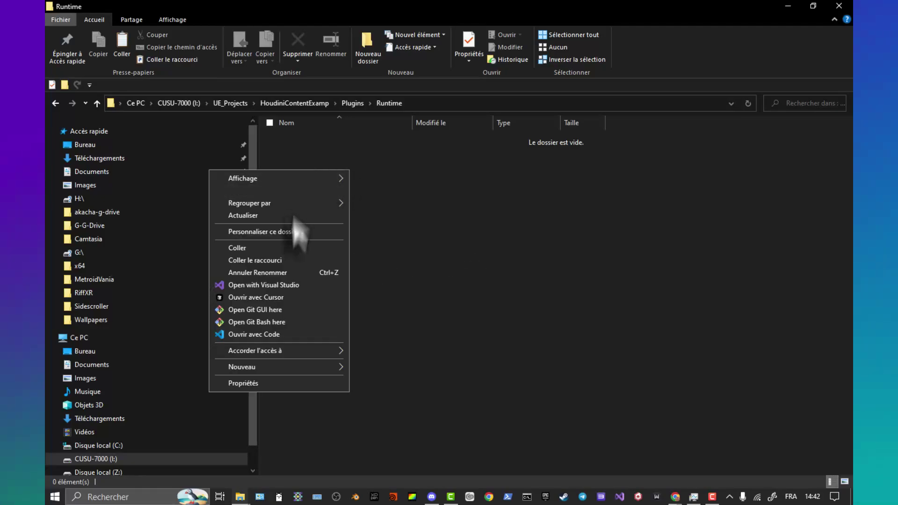
click(278, 251)
mouse_move(675, 497)
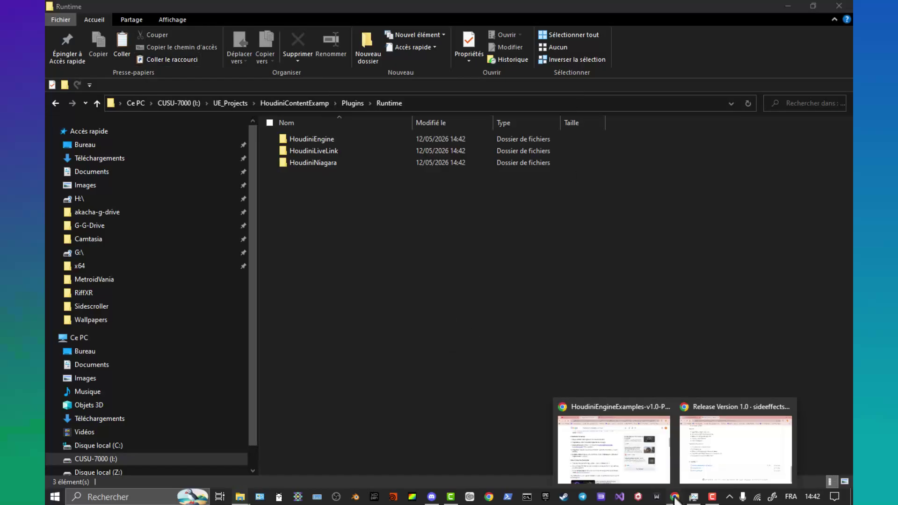
click(732, 469)
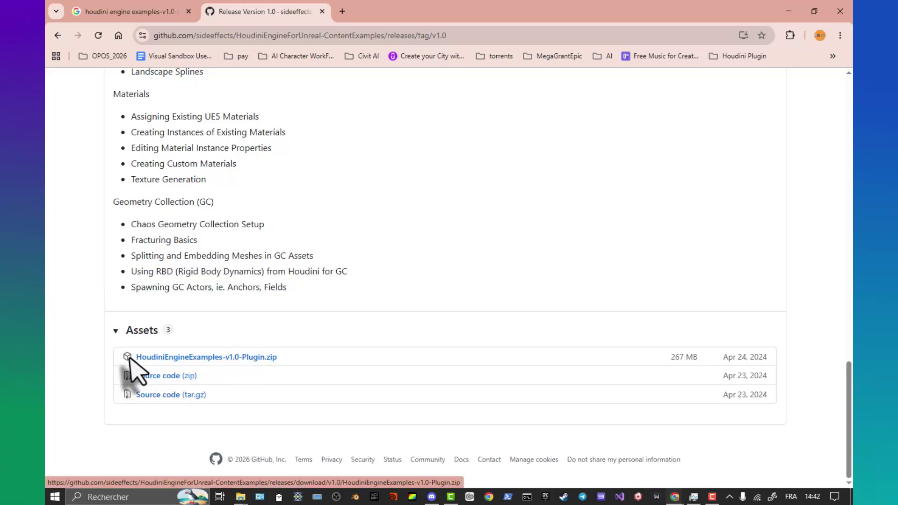
mouse_move(240, 496)
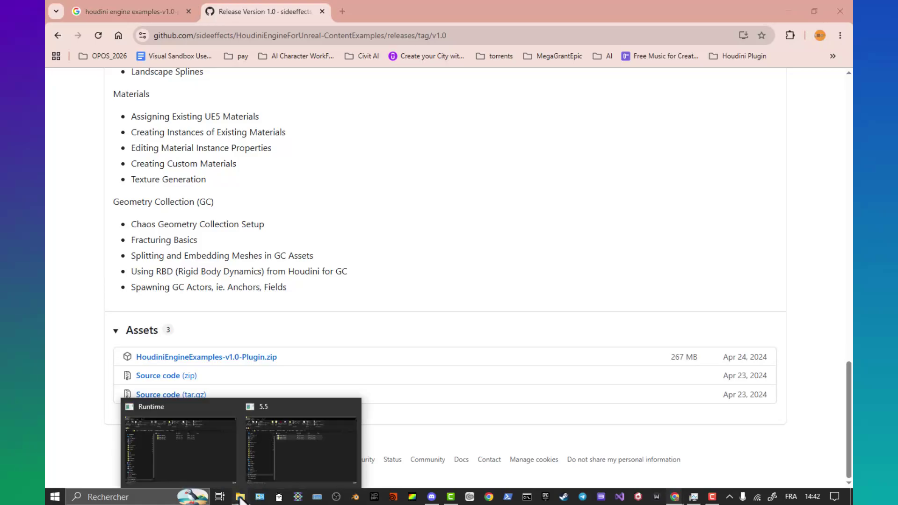
click(189, 463)
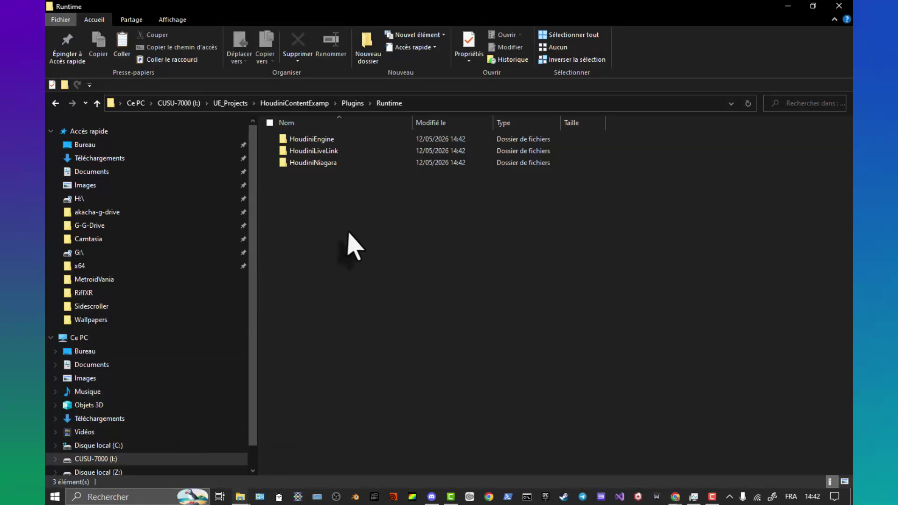
- Delete the HoudiniEngine, HoudiniLiveLink and HoudiniNiagara folders from the project's Runtime folder
click(353, 103)
double_click(326, 174)
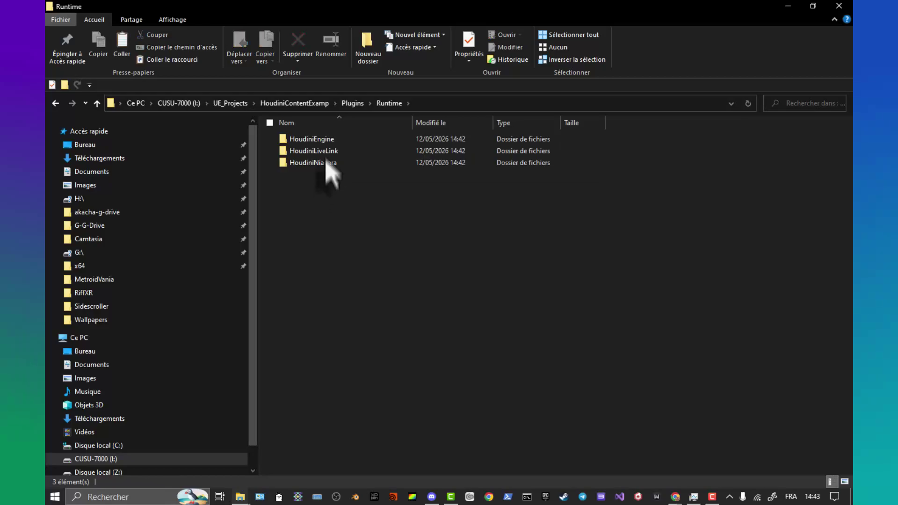
click(328, 152)
drag(428, 216, 306, 127)
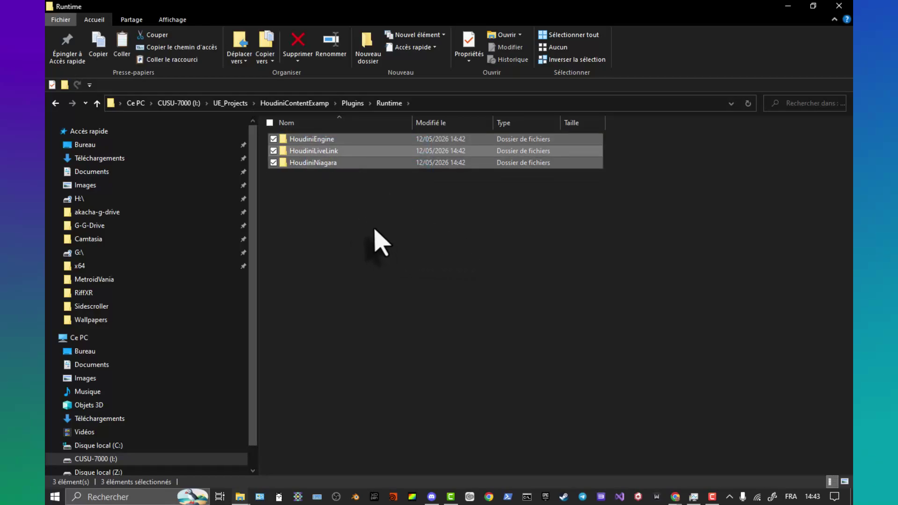
click(295, 39)
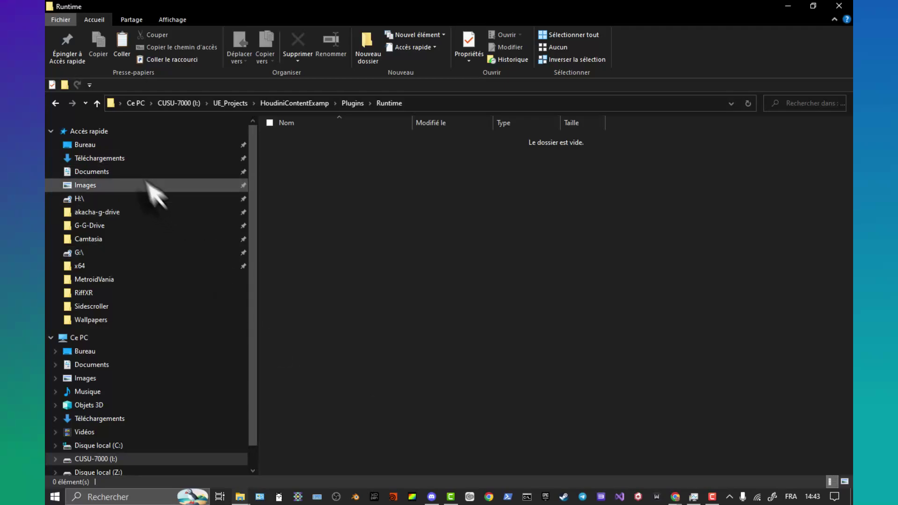
- Copy HoudiniEngineExamples-v1.0-Plugin.zip from the Downloads folder
click(136, 159)
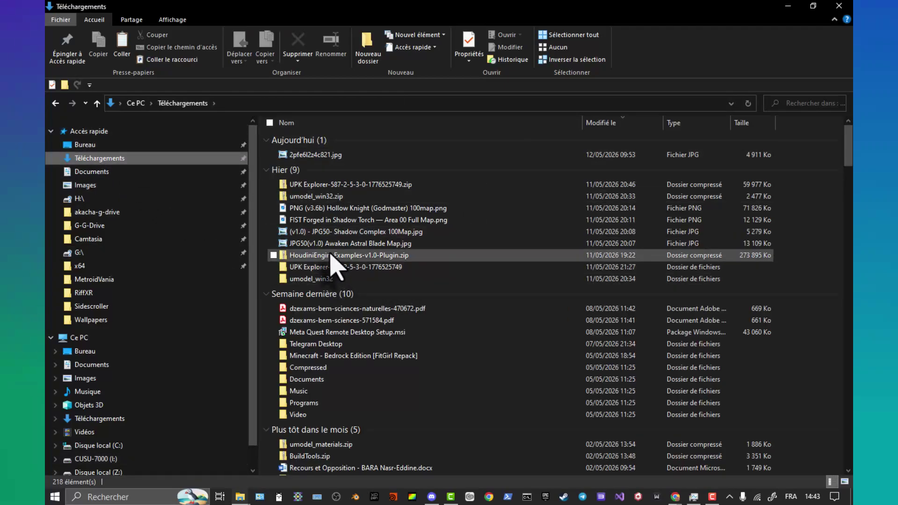
click(374, 256)
right_click(375, 256)
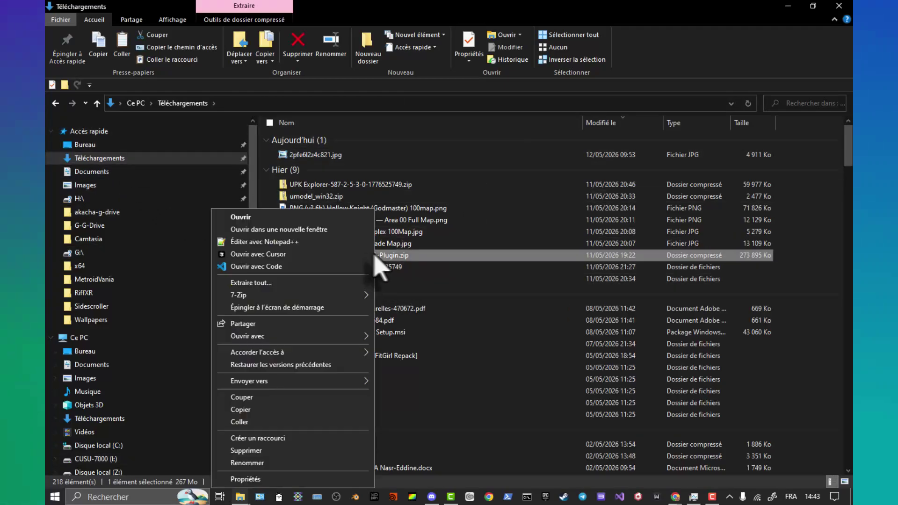
click(267, 409)
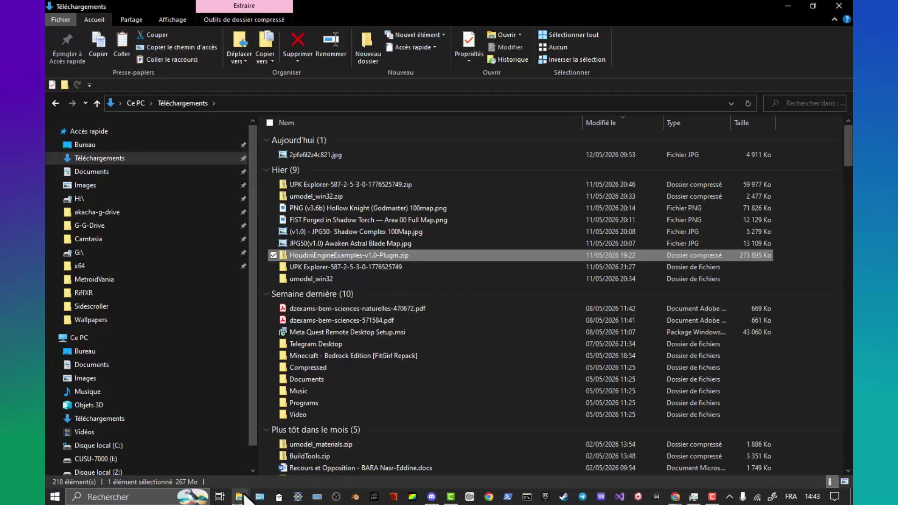
- Paste the copied archive into the Plugins\Runtime folder of the HoudiniContentExamp project under UE_Projects on drive I
mouse_move(243, 494)
click(296, 431)
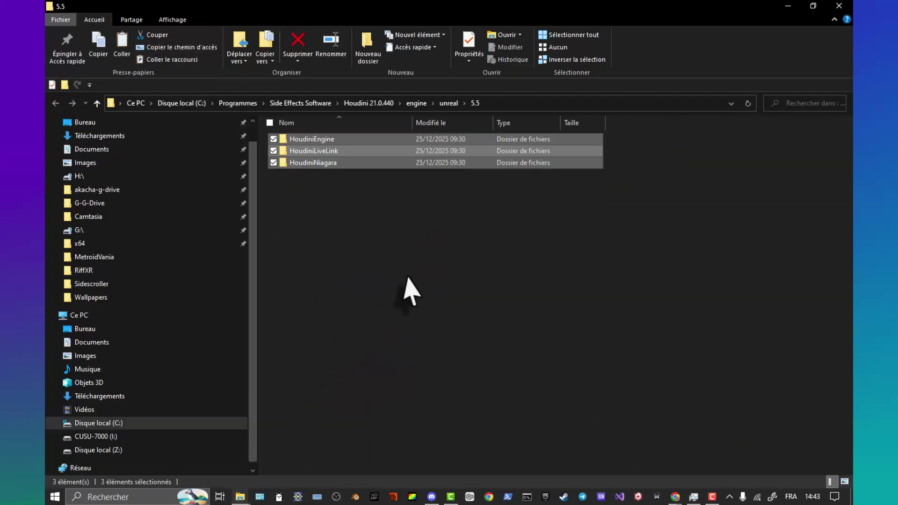
click(411, 292)
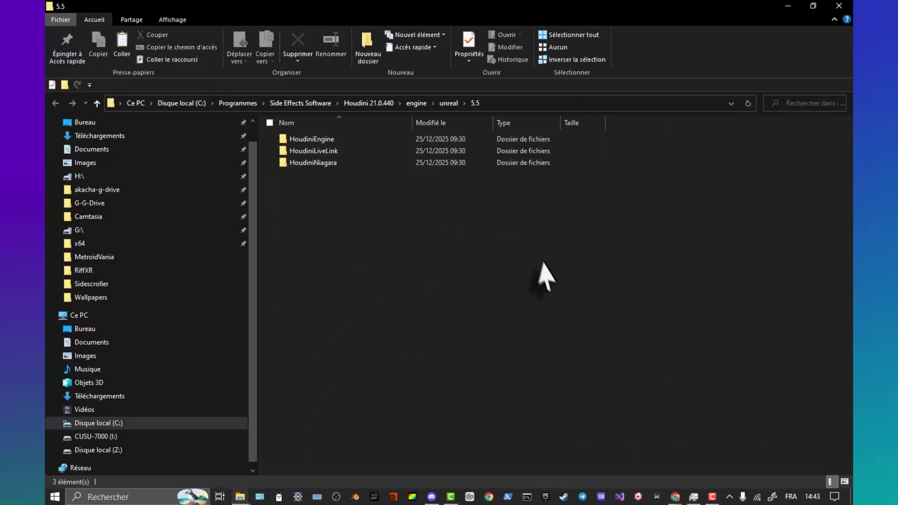
click(124, 437)
scroll(380, 351, down, 6)
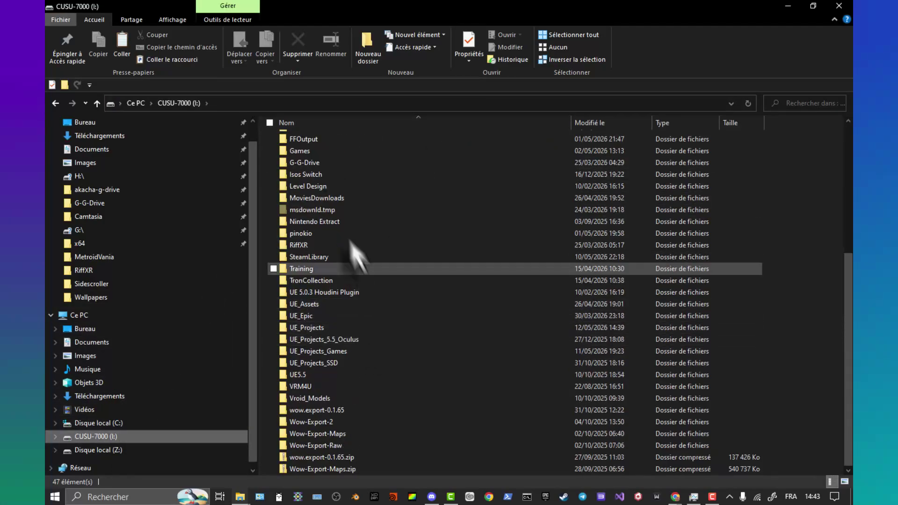
double_click(330, 328)
double_click(350, 163)
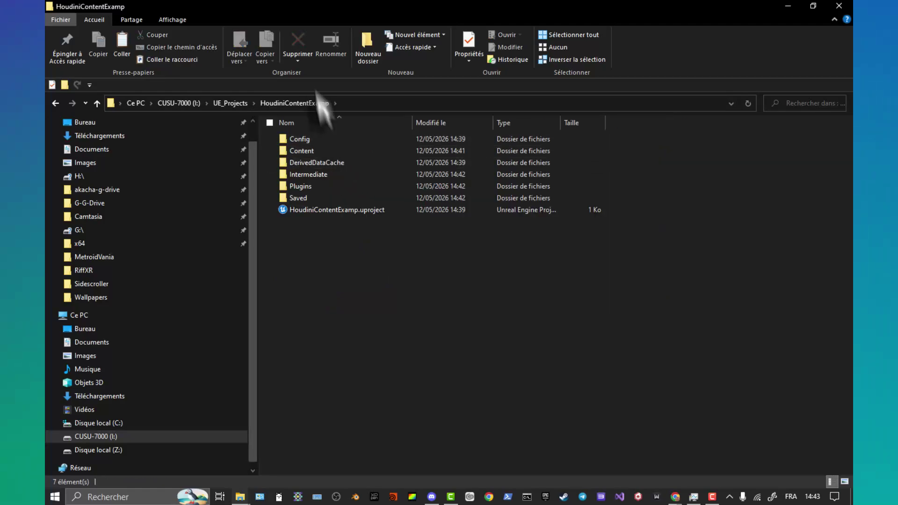
double_click(314, 187)
double_click(328, 175)
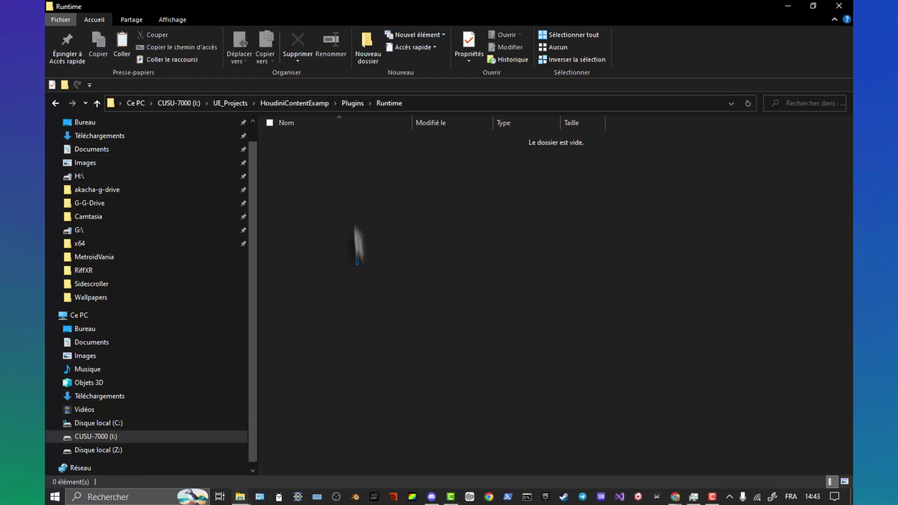
right_click(354, 185)
click(265, 260)
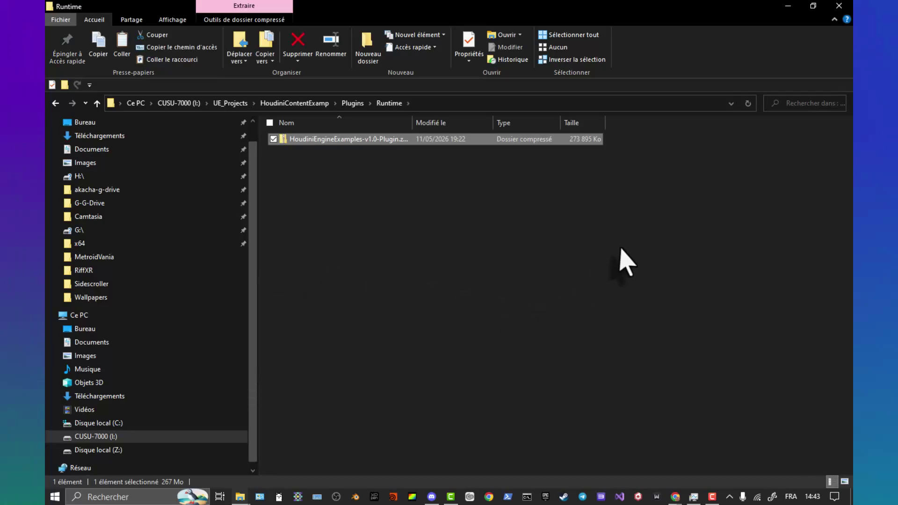
- Extract the plugin archive directly into Runtime with 7-Zip and open the extracted HoudiniEngineExamples folder
right_click(333, 139)
mouse_move(318, 226)
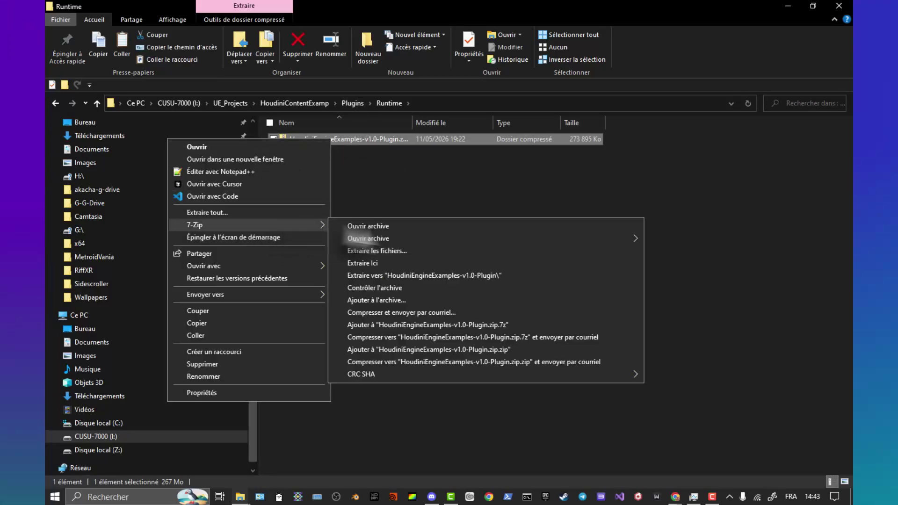
click(371, 263)
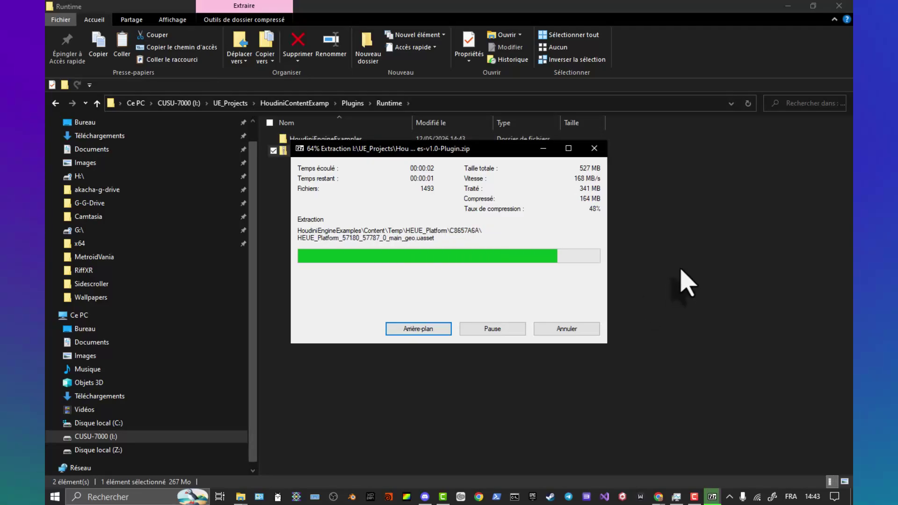
double_click(328, 140)
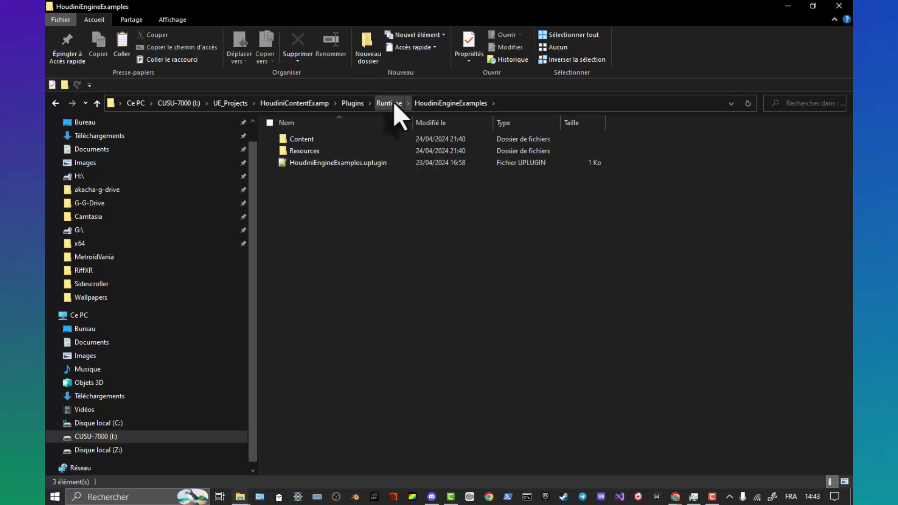
- Move Content, Resources and HoudiniEngineExamples.uplugin from the HoudiniEngineExamples folder up into the Runtime folder
drag(445, 236, 304, 132)
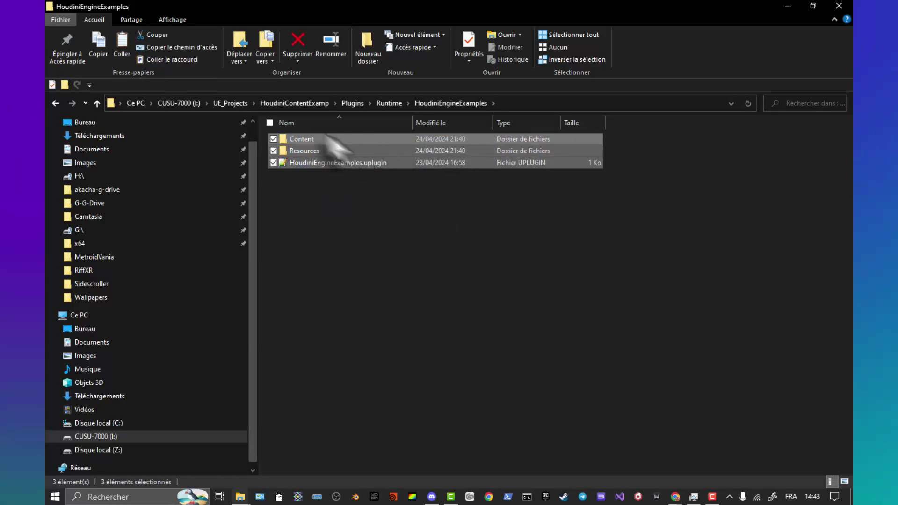
right_click(333, 155)
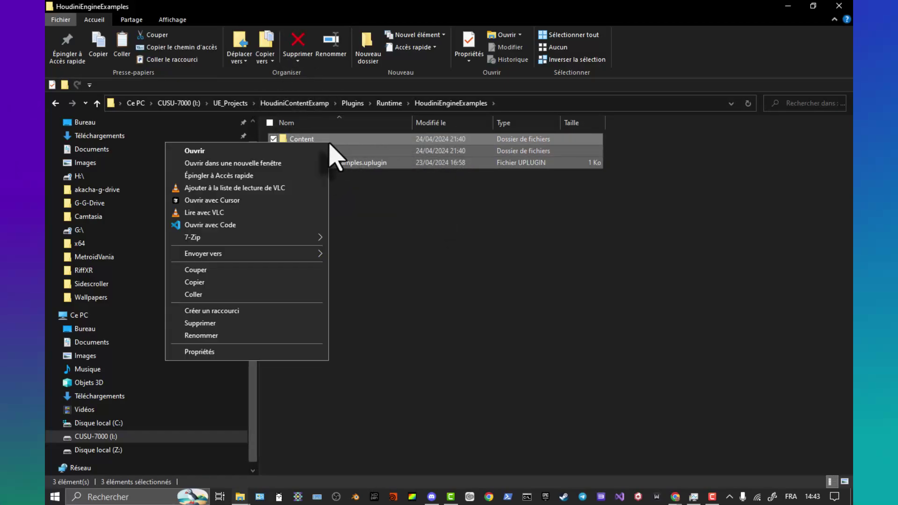
click(227, 268)
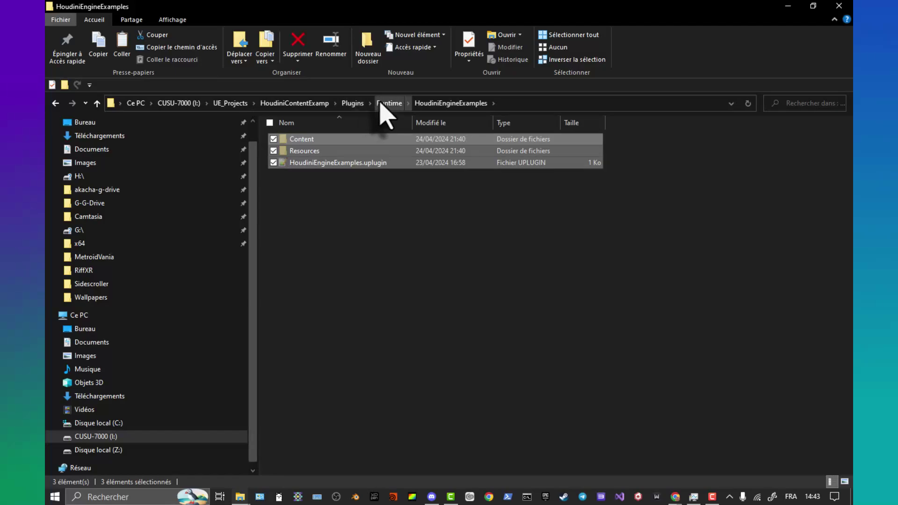
click(388, 104)
right_click(345, 212)
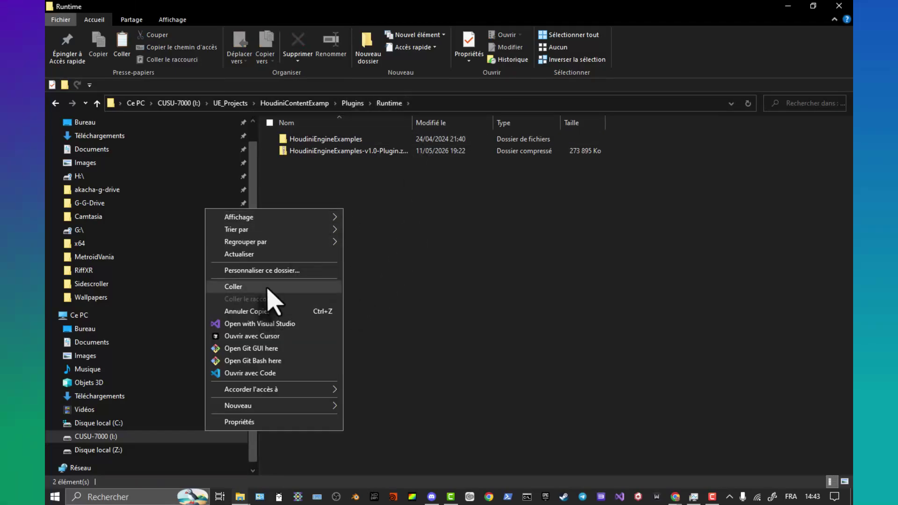
click(330, 287)
click(358, 283)
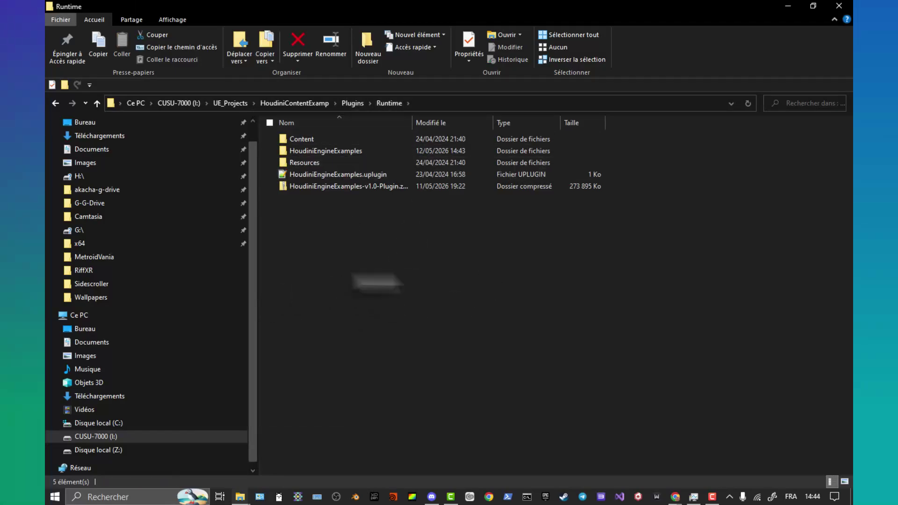
- Check the full path of the Runtime folder and the contents of its HoudiniEngineExamples subfolder
click(461, 102)
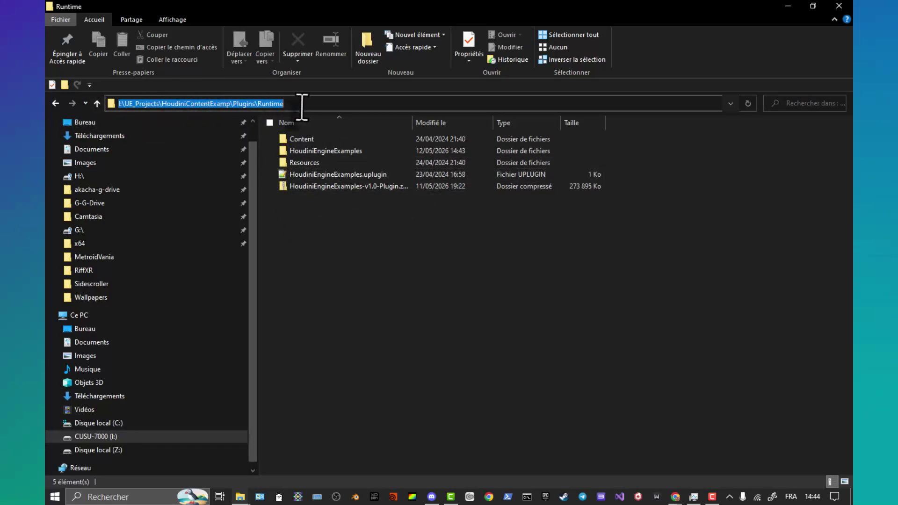
click(234, 103)
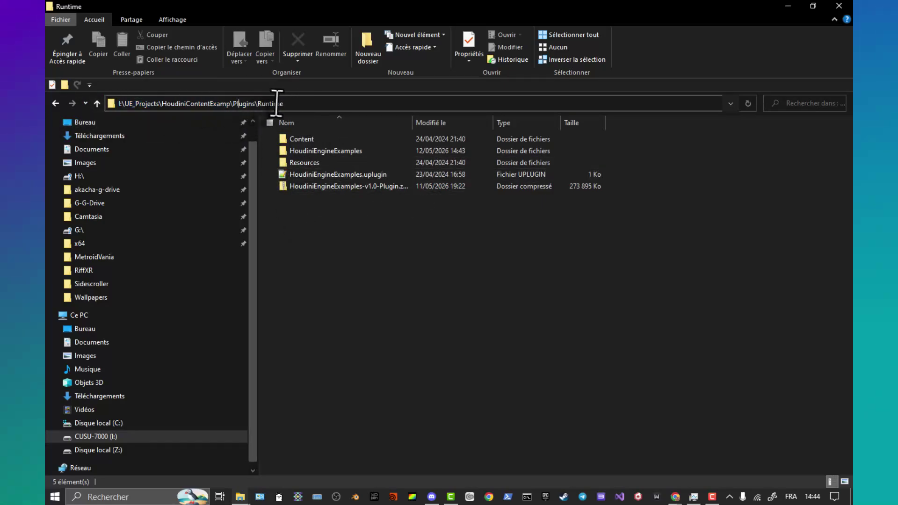
click(384, 278)
click(330, 139)
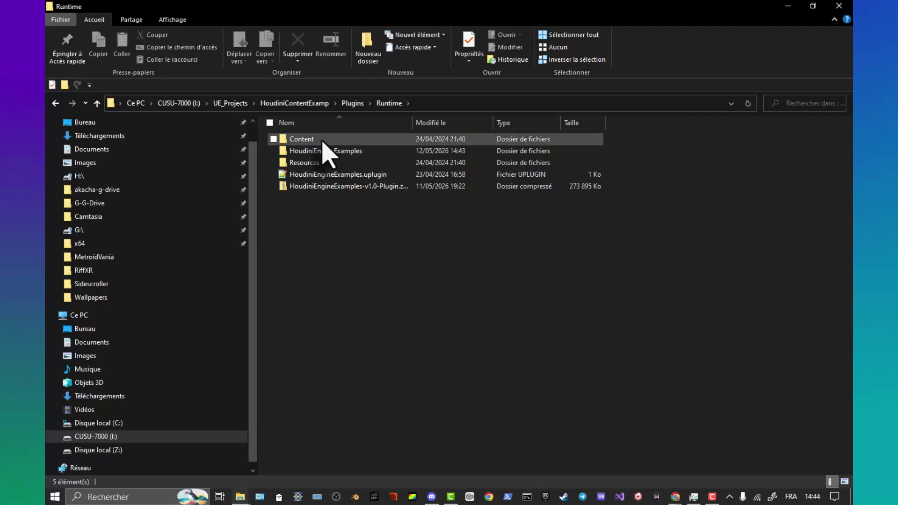
click(311, 154)
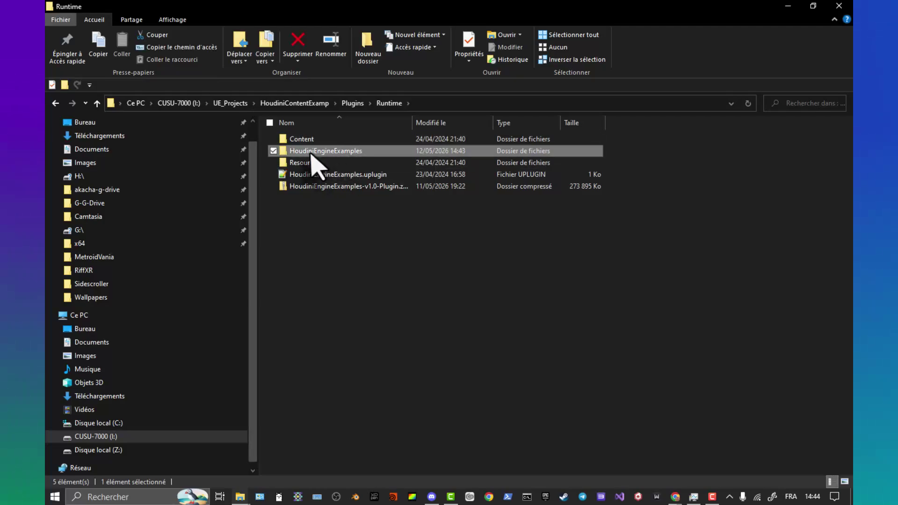
double_click(359, 152)
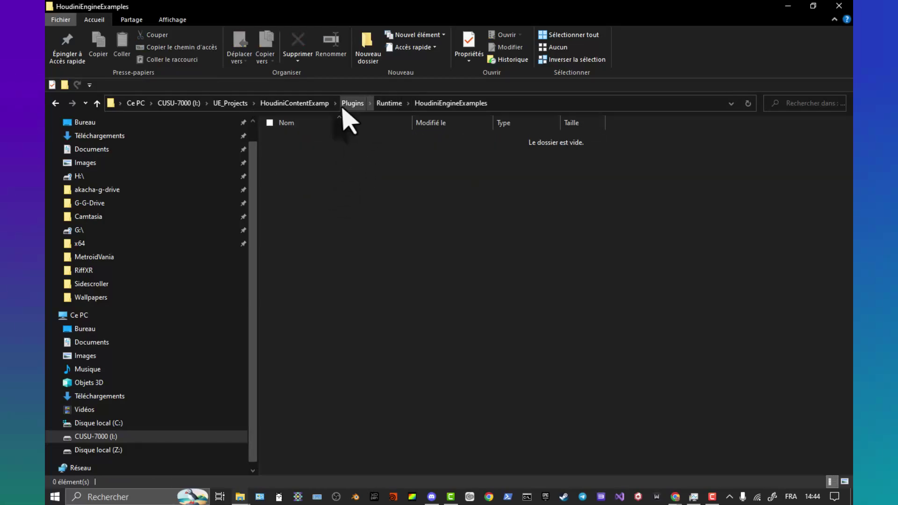
click(378, 104)
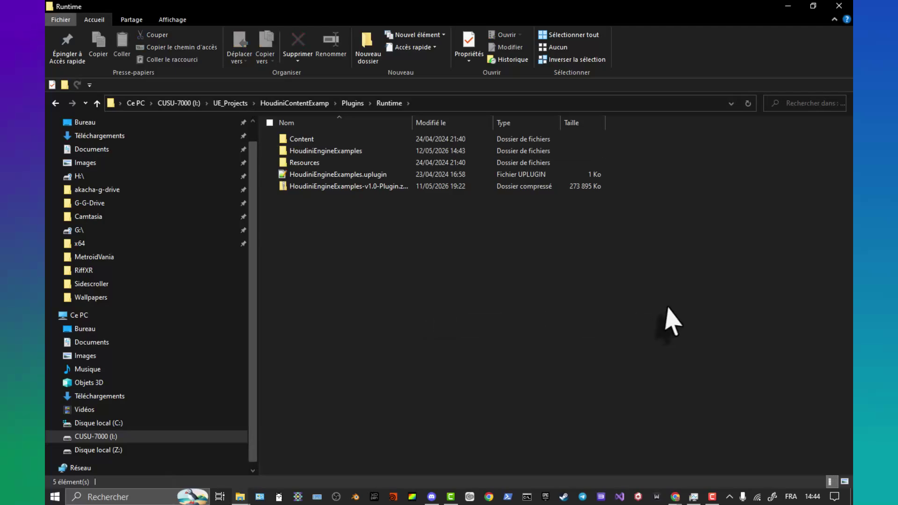
- Open HoudiniContentExamp.uproject from the project folder in the Unreal editor and postpone the project file update
click(295, 103)
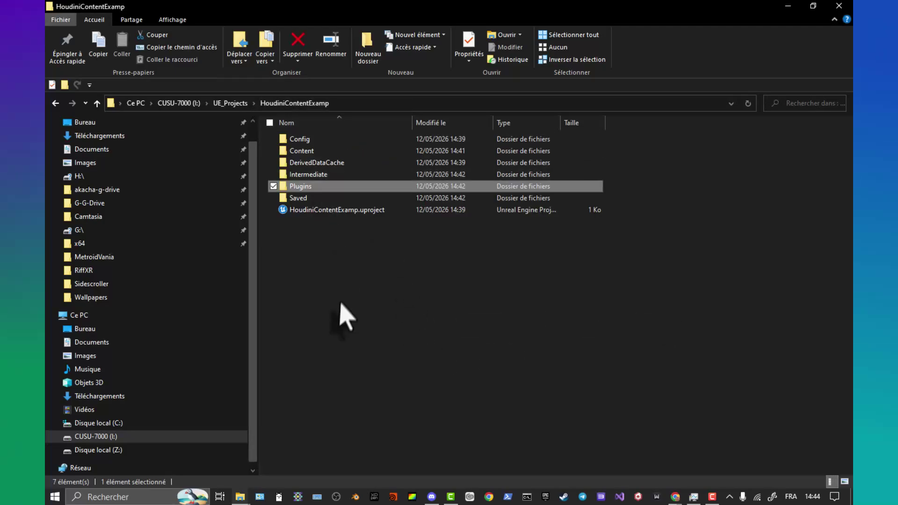
double_click(328, 213)
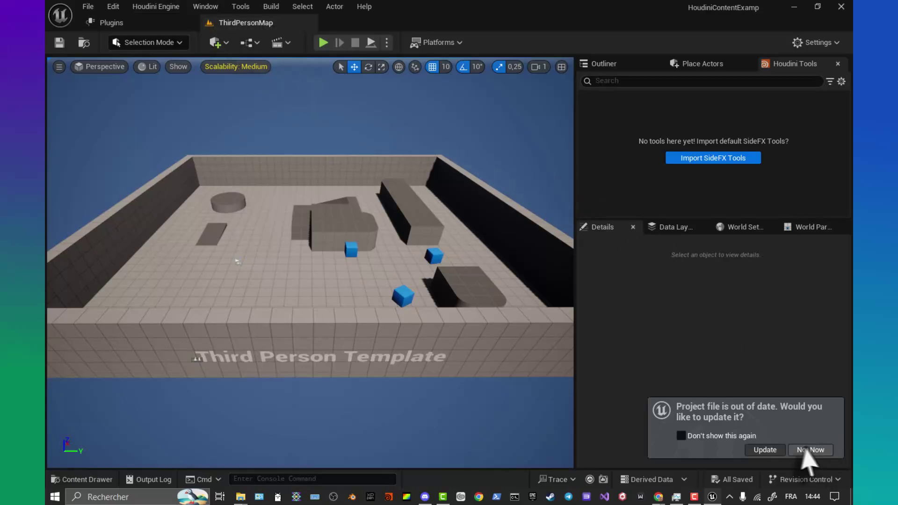
click(803, 450)
- Browse to the installed Houdini content examples and show the Maps folder's contents as a list
click(138, 7)
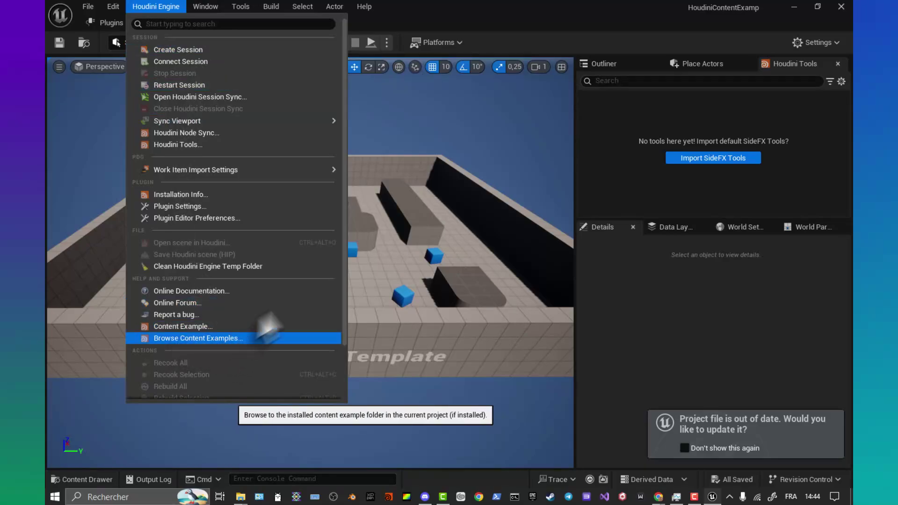
scroll(269, 330, down, 3)
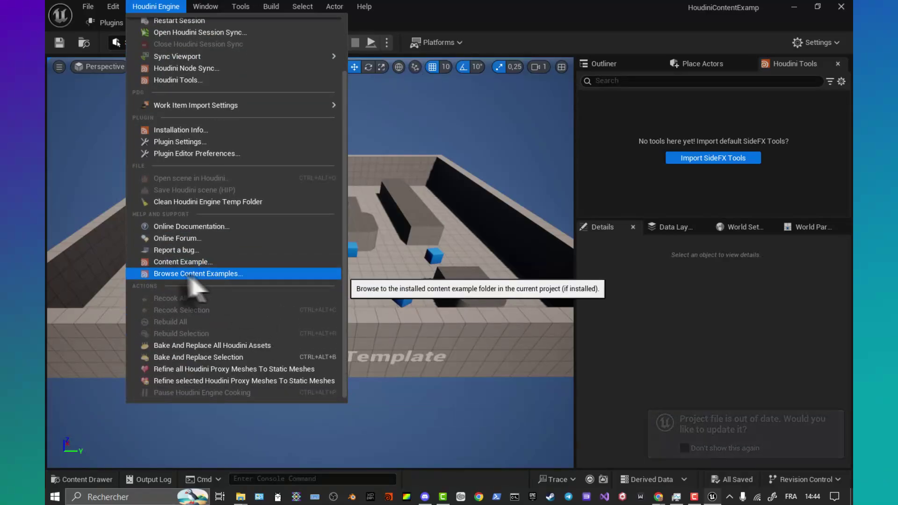
click(224, 275)
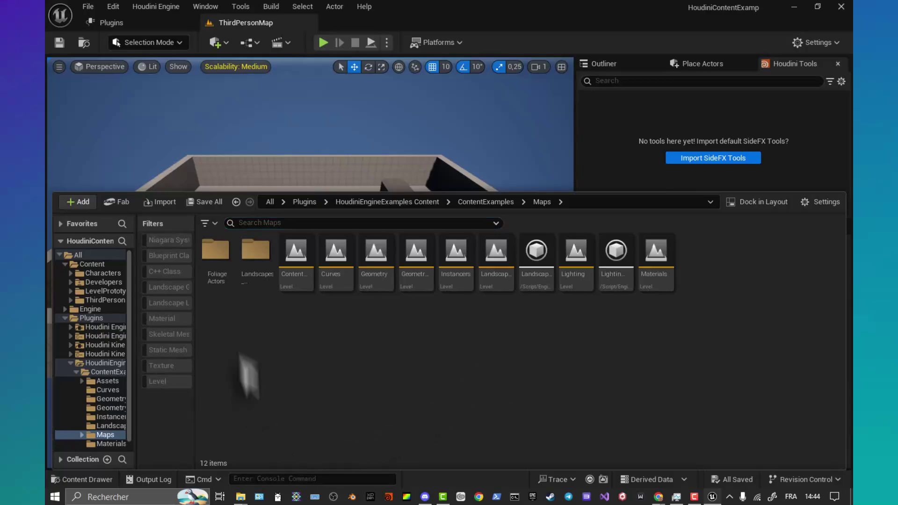
click(304, 276)
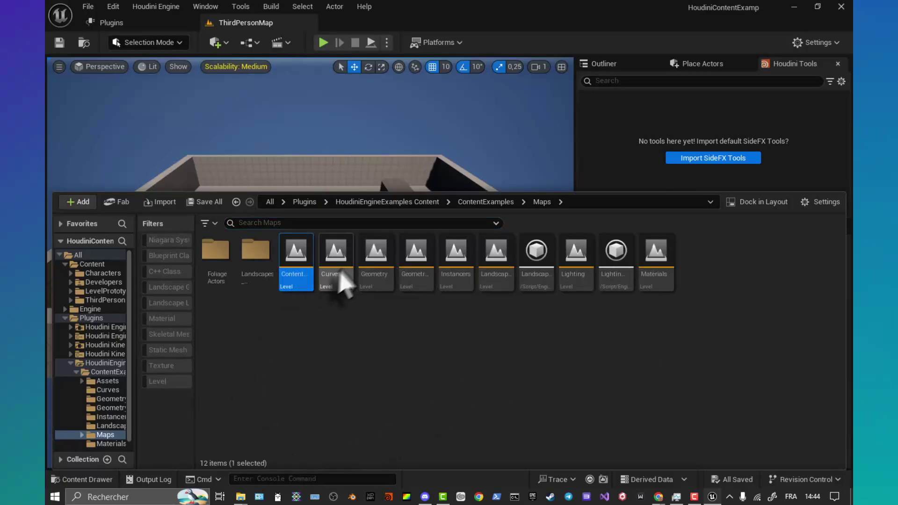
click(818, 202)
click(701, 163)
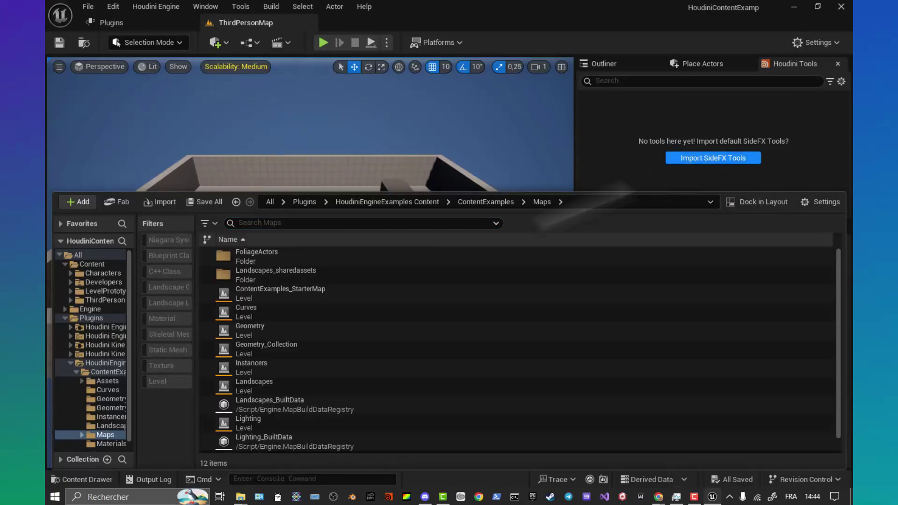
- Go through the example levels from ContentExamples_StarterMap down to Landscapes
click(285, 300)
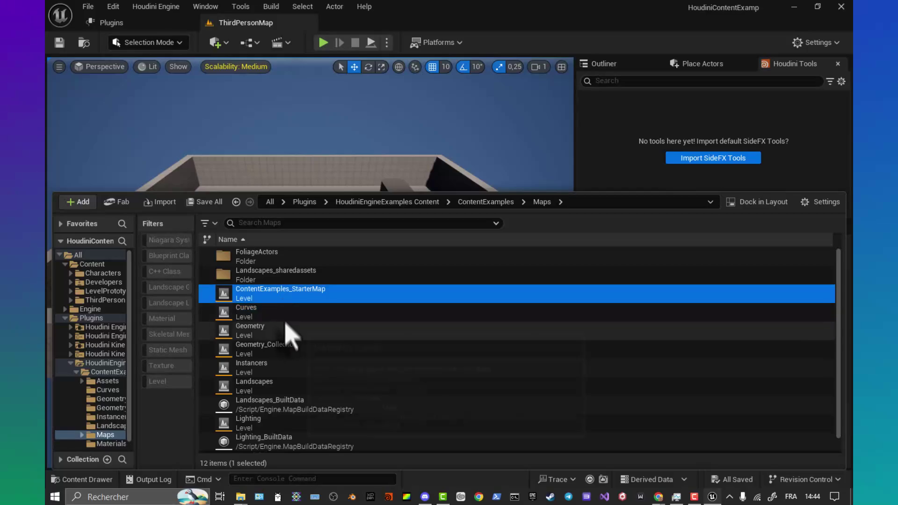
key(Down)
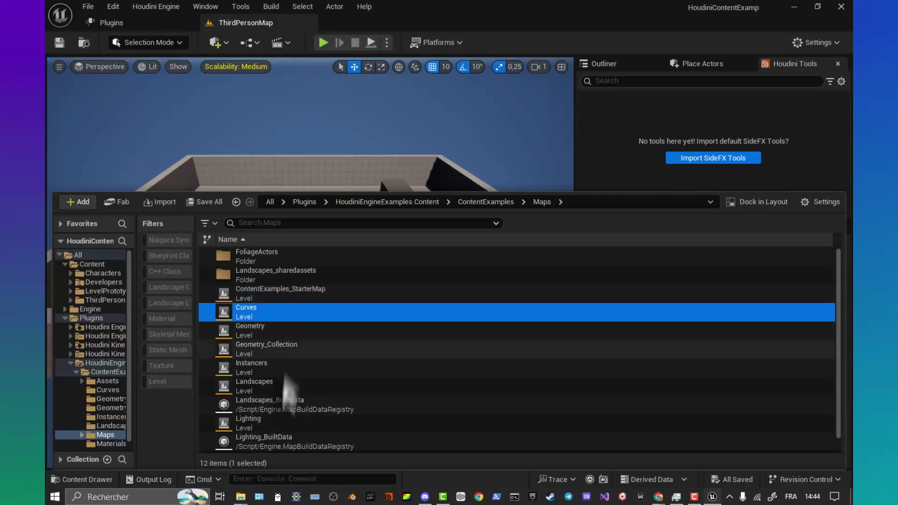
click(314, 386)
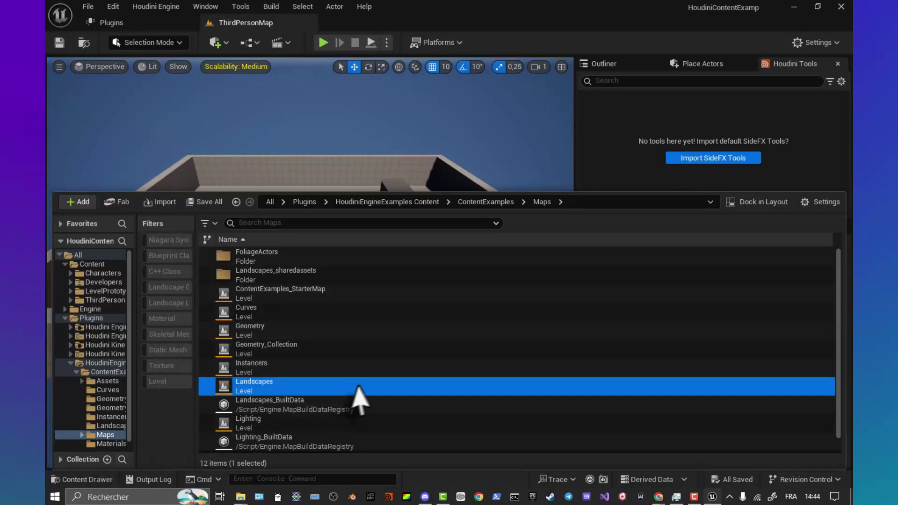
- Create a Houdini Engine session and open the Landscapes level from the content examples' Maps folder
click(150, 6)
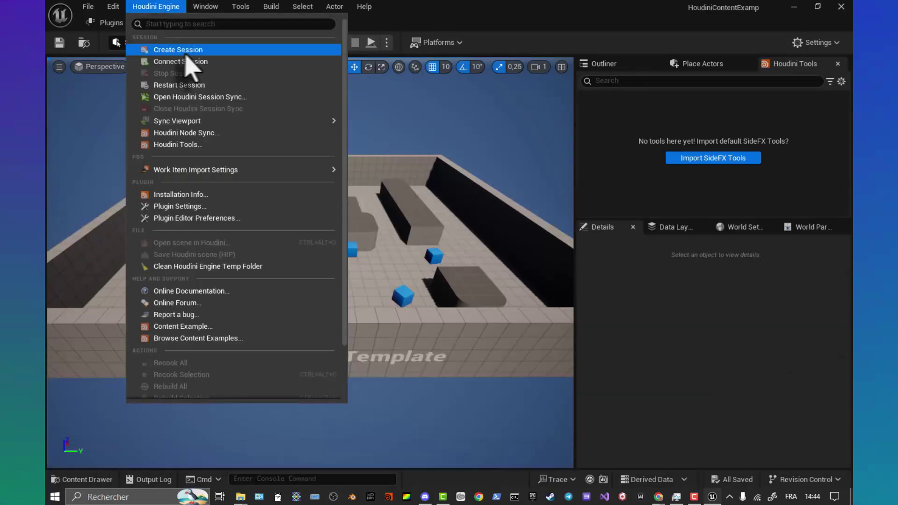
click(201, 51)
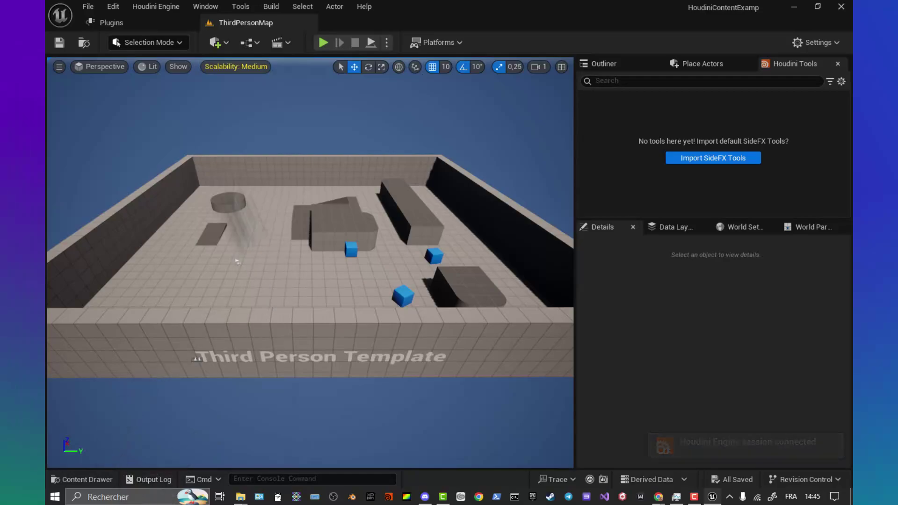
click(96, 480)
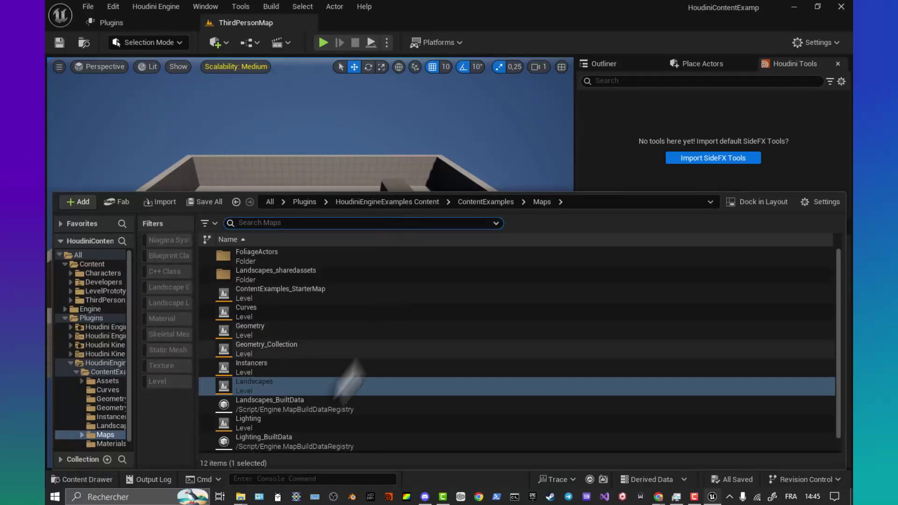
click(275, 387)
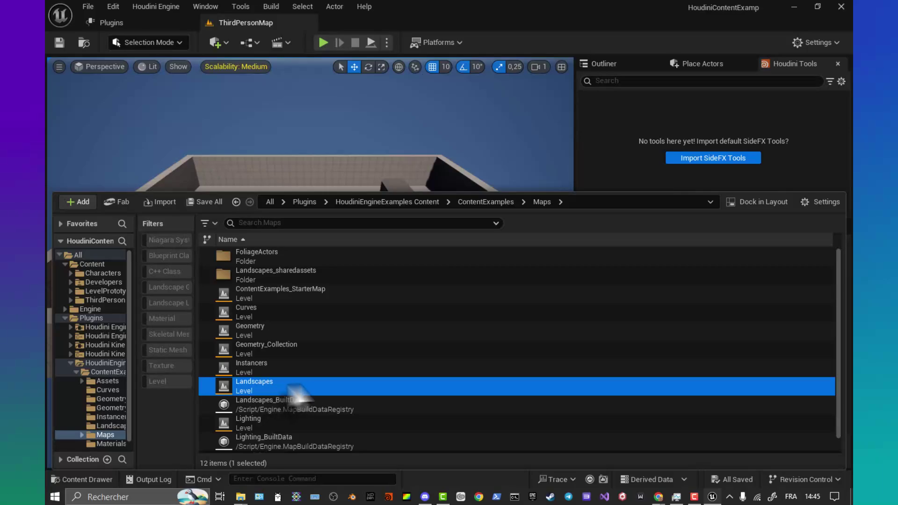
double_click(294, 386)
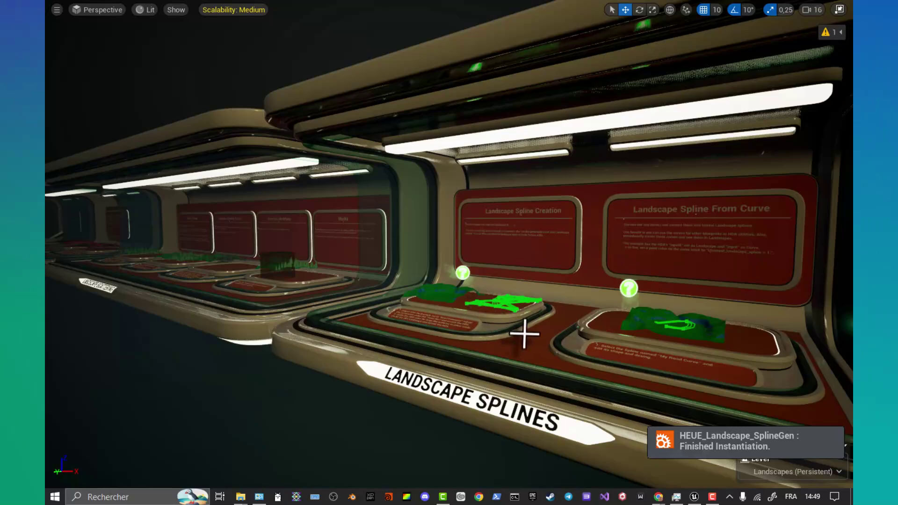
- Examine the Landscape Splines and Landscape Scattering displays, taking the viewport out of full-screen mode
drag(524, 334, 491, 325)
key(F11)
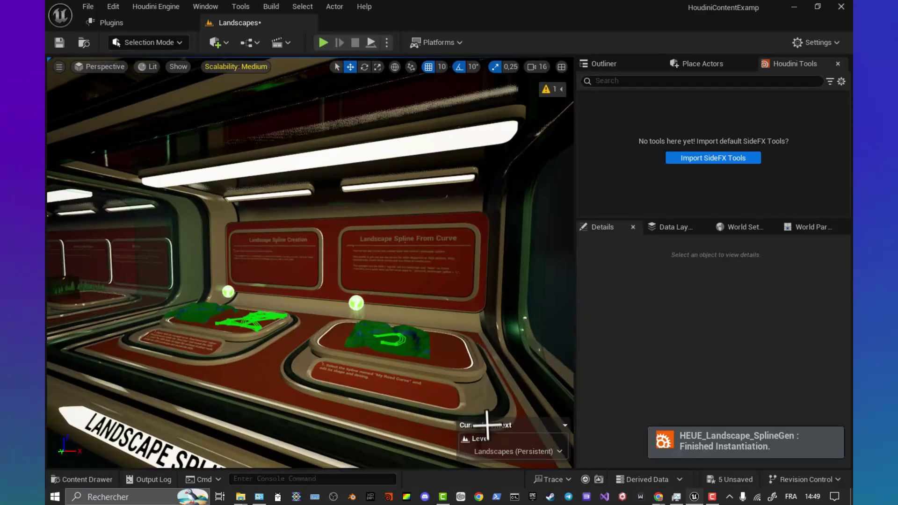
drag(327, 300, 305, 328)
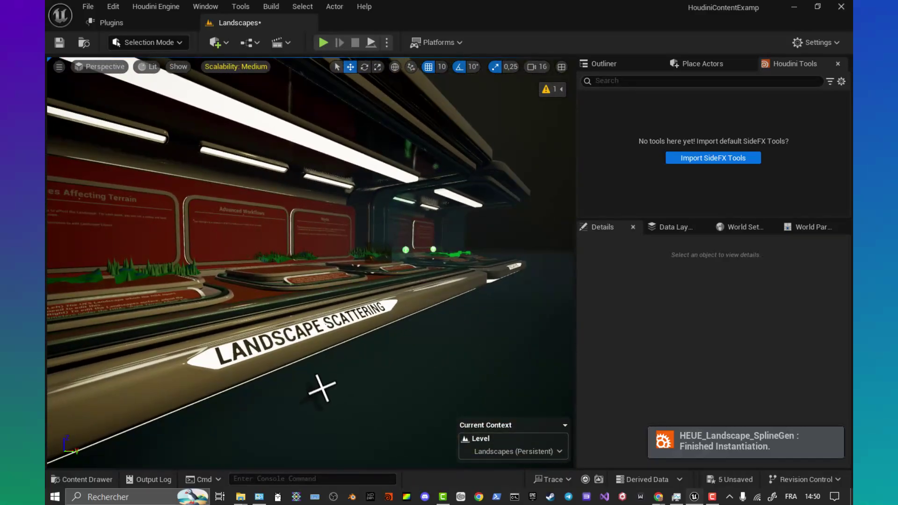